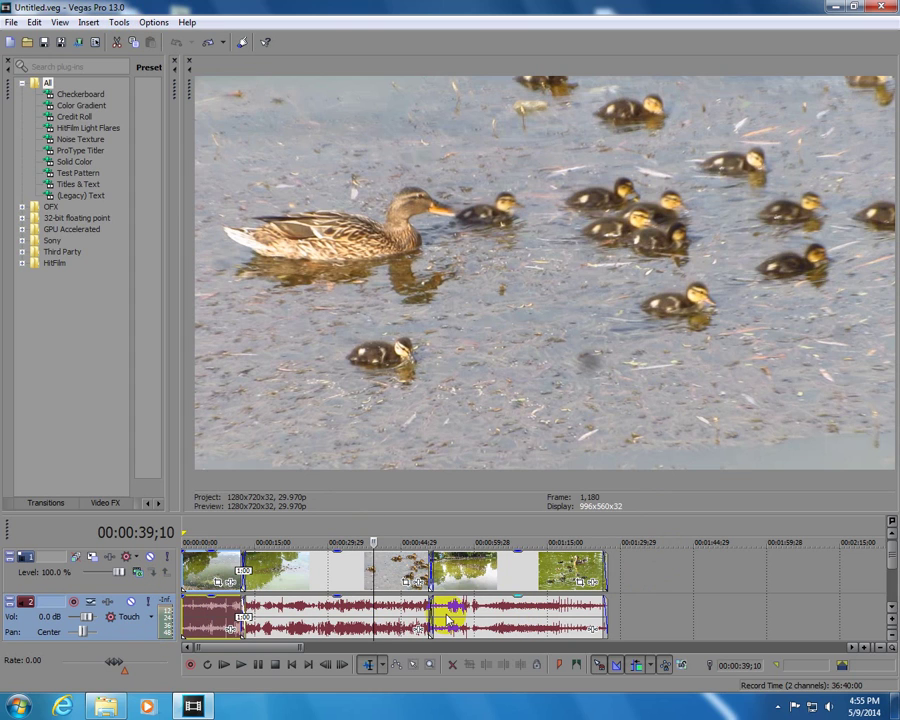
# - Move the timeline cursor back to 00:00:25;11
pyautogui.click(340, 568)
pyautogui.click(318, 568)
pyautogui.click(305, 568)
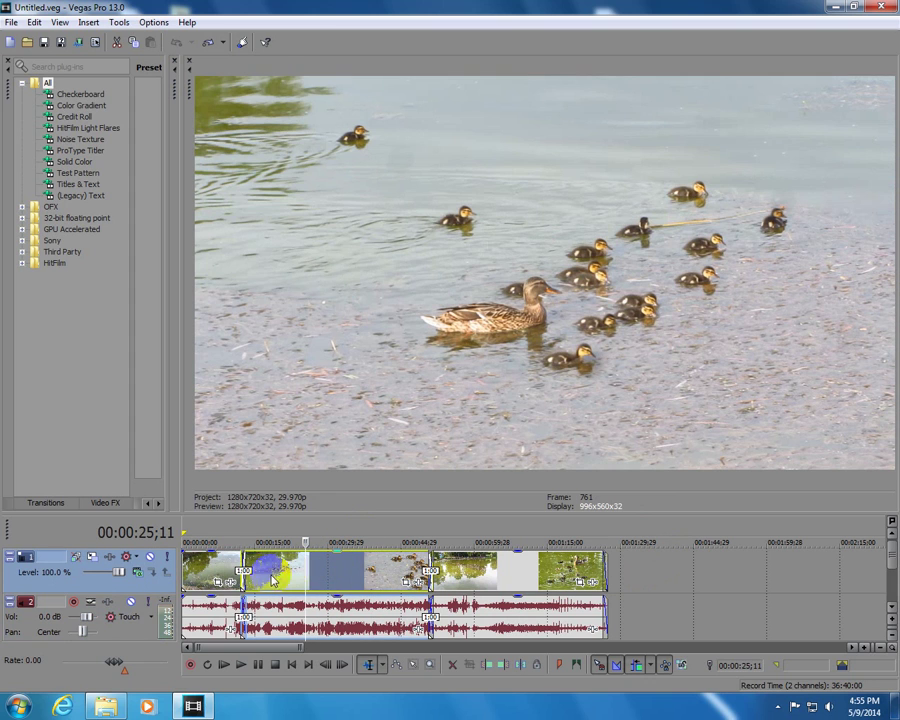
# - Remove the song's audio track and its events with Delete Track
pyautogui.click(132, 640)
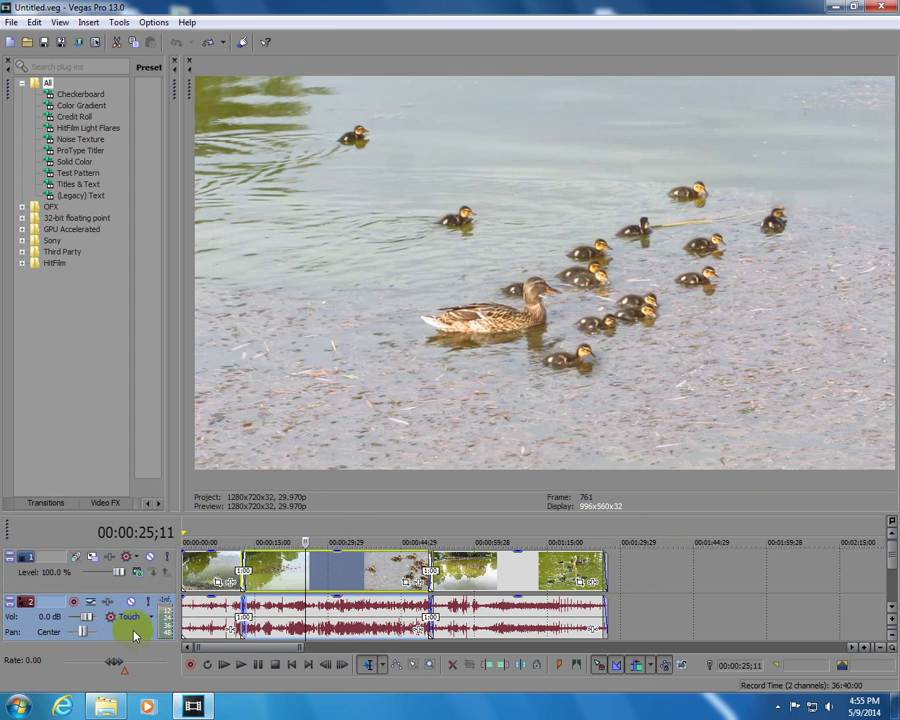
pyautogui.rightClick(130, 637)
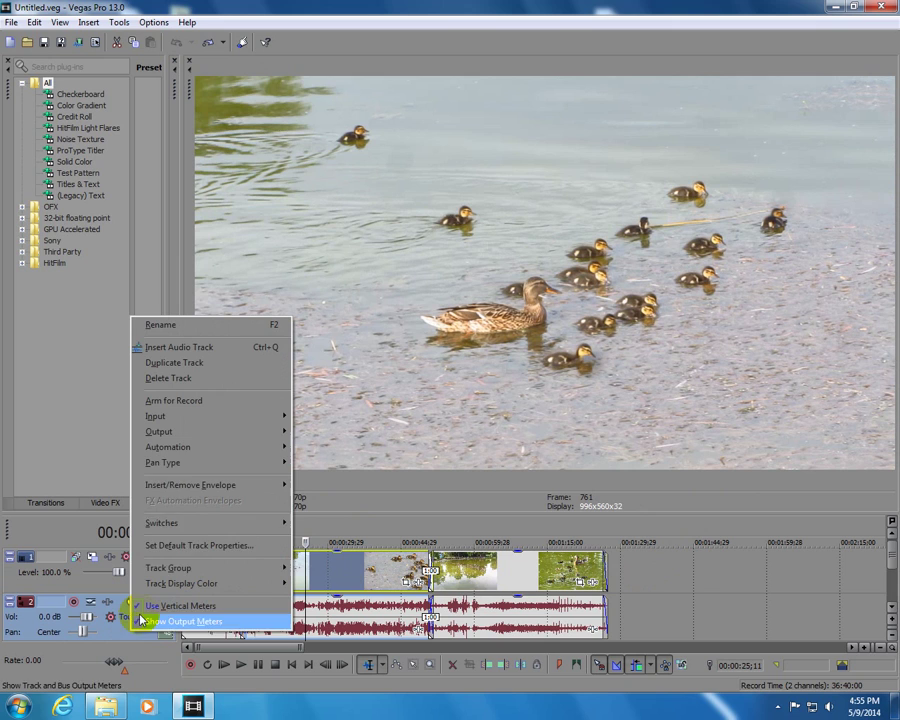
pyautogui.click(187, 385)
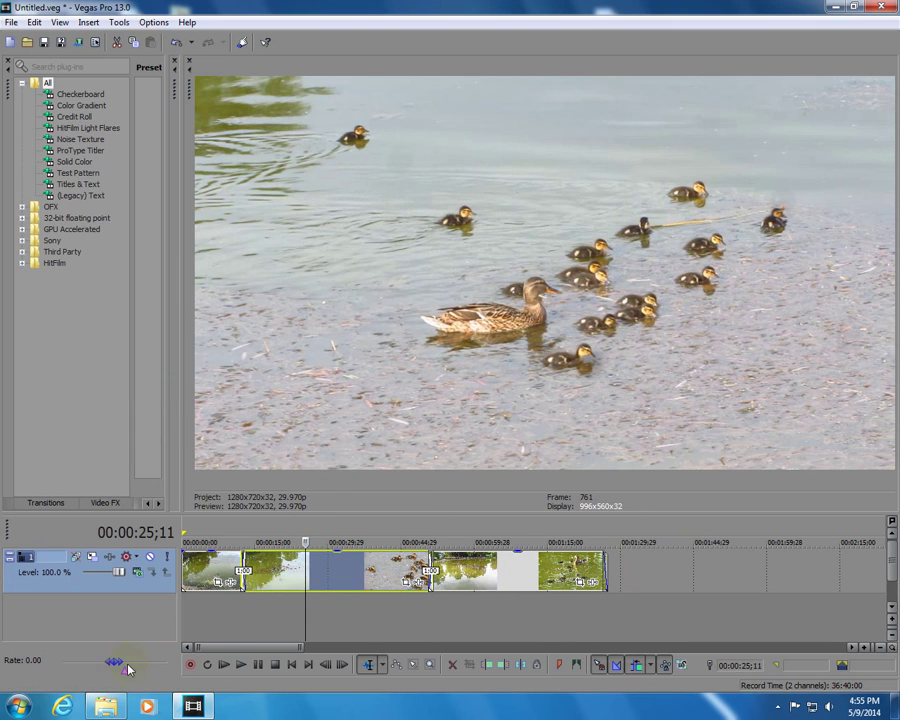
# - Delete the Cartoon Hoedown .sfk and .wav files from the Downloads folder
pyautogui.click(111, 708)
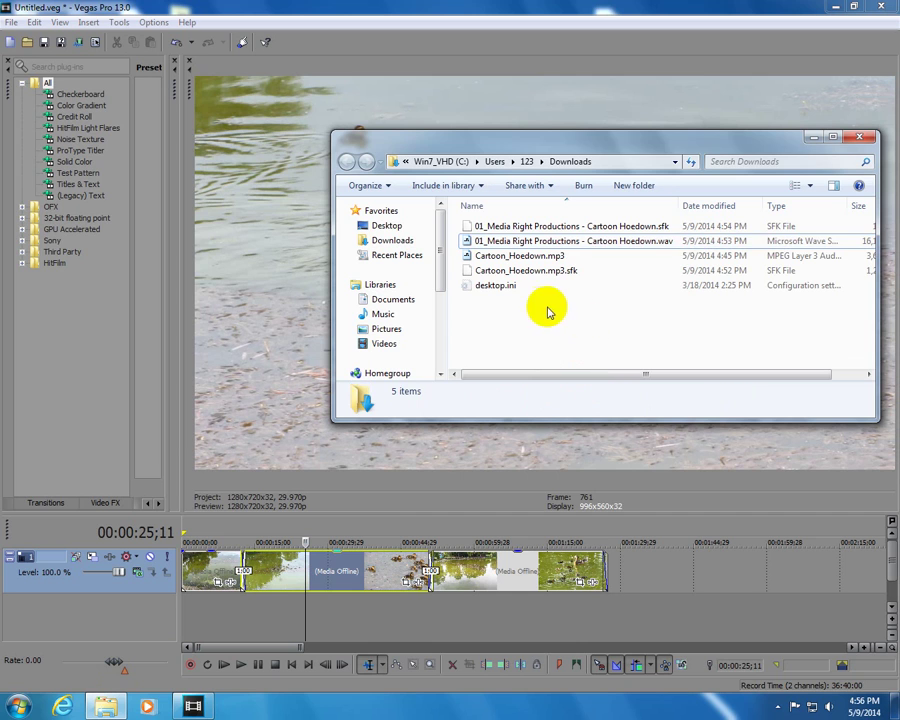
pyautogui.click(535, 226)
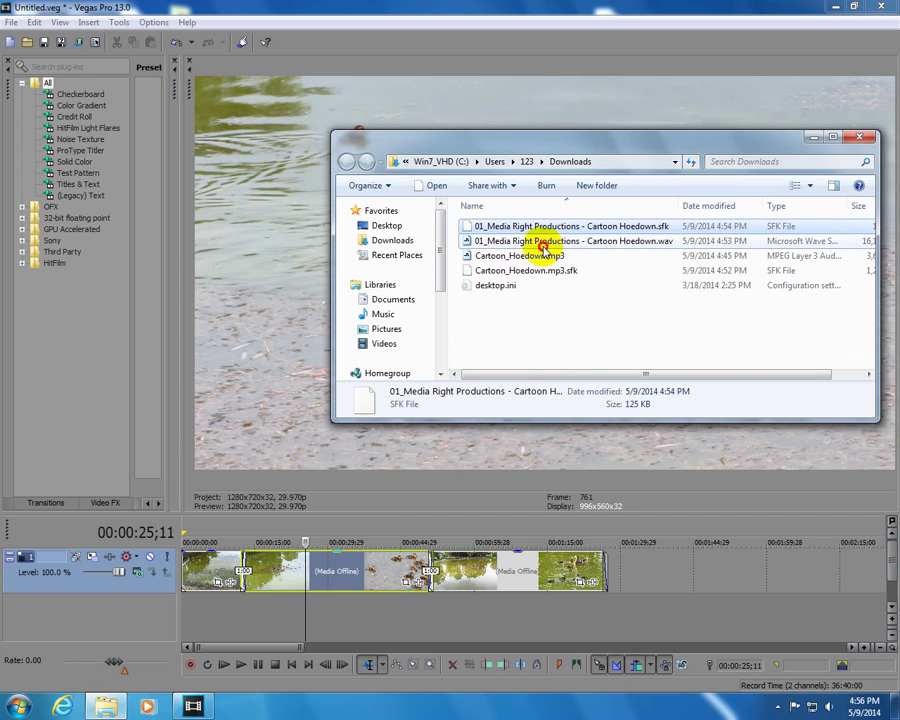
pyautogui.keyDown('ctrl'); pyautogui.click(545, 241); pyautogui.keyUp('ctrl')
pyautogui.press('Delete')
pyautogui.press('Return')
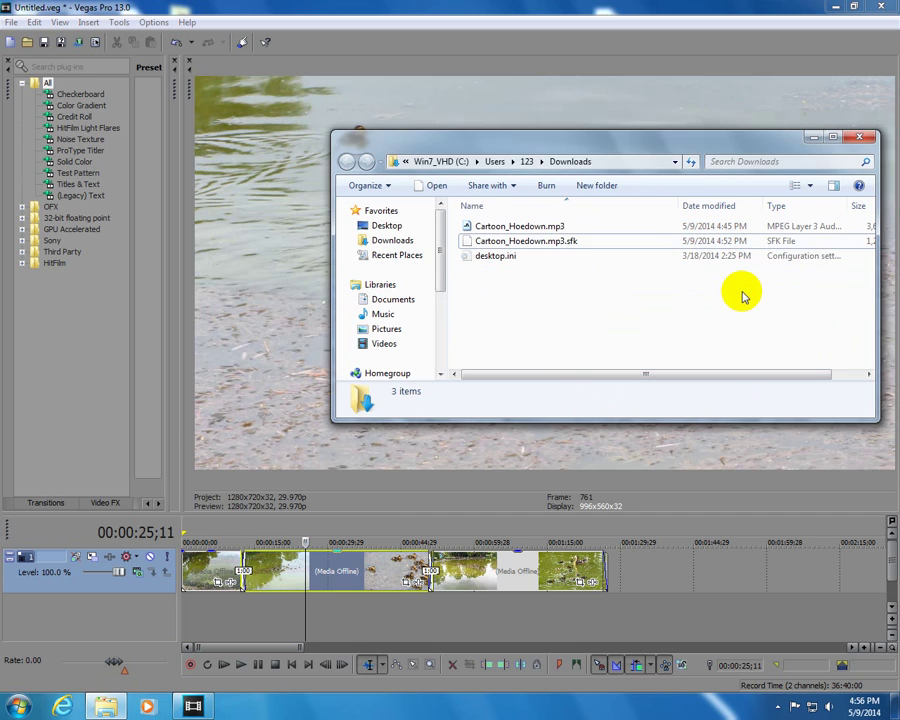
# - Drop Cartoon_Hoedown.mp3 onto the Vegas timeline as a new audio track
pyautogui.click(545, 226)
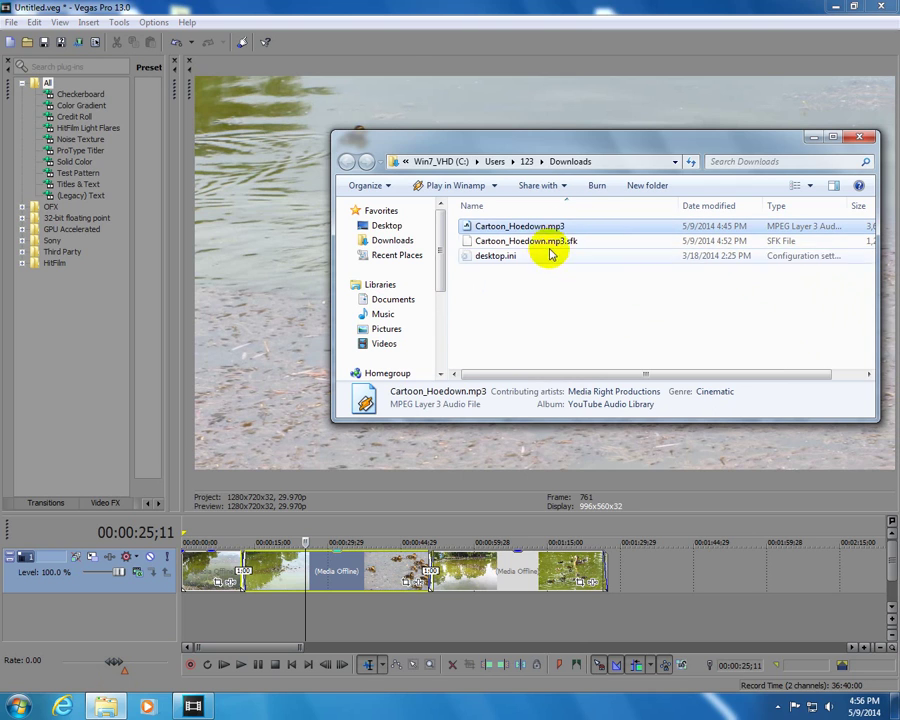
pyautogui.moveTo(538, 230); pyautogui.dragTo(418, 610)
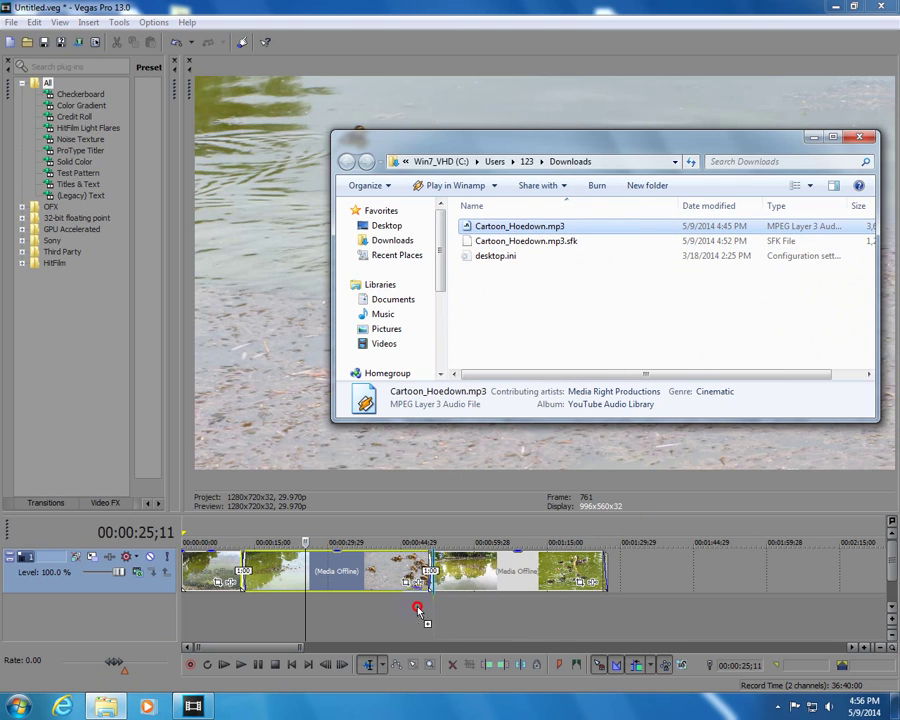
pyautogui.moveTo(181, 622); pyautogui.dragTo(183, 618)
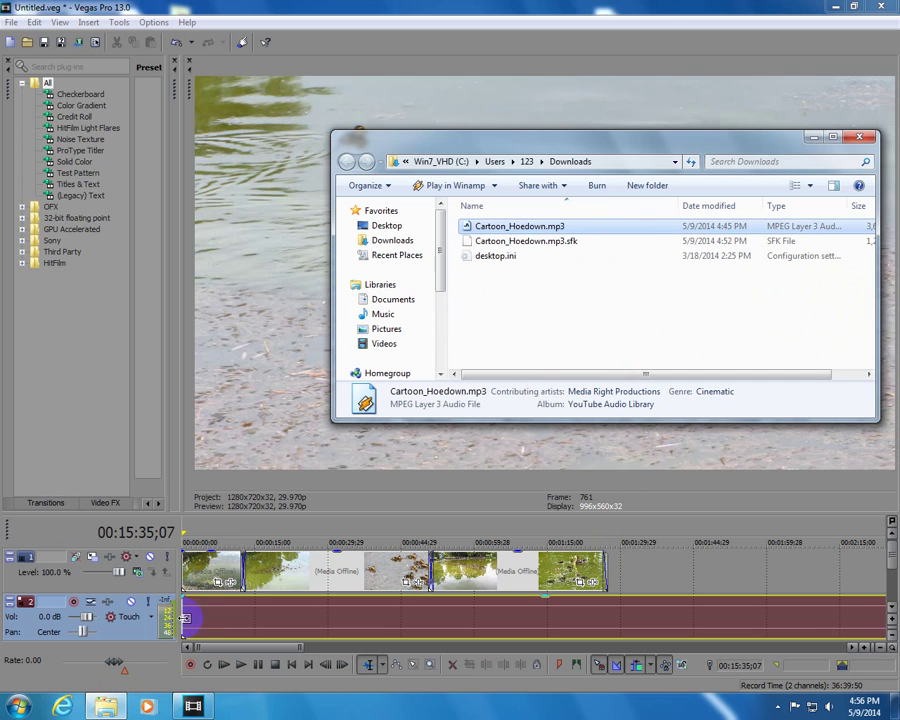
# - Zoom the timeline and preview the project from near the 3-second mark
pyautogui.click(200, 527)
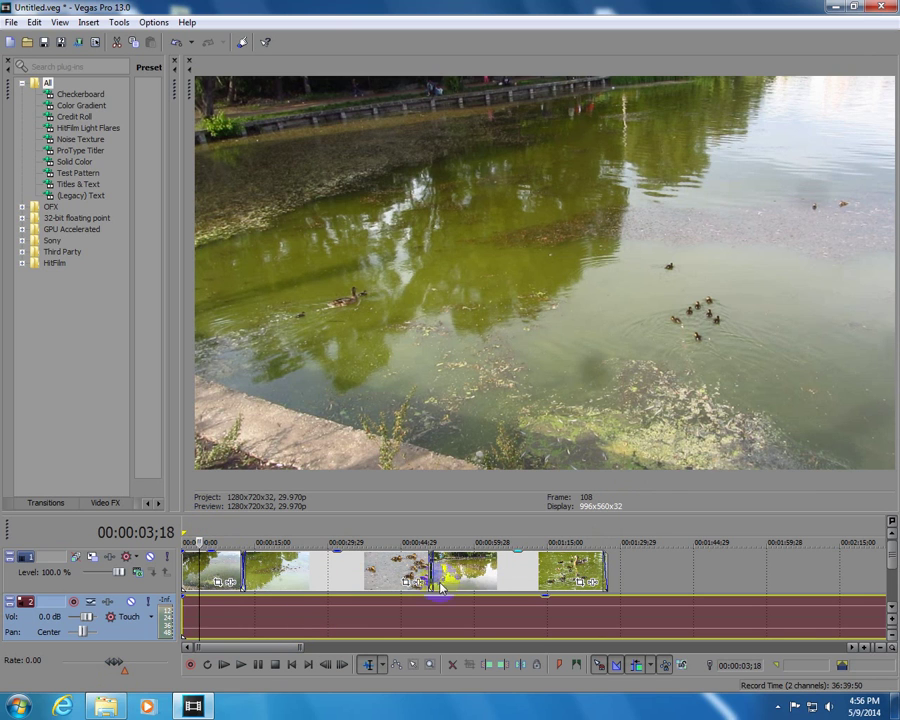
pyautogui.scroll(-10, 352, 616)
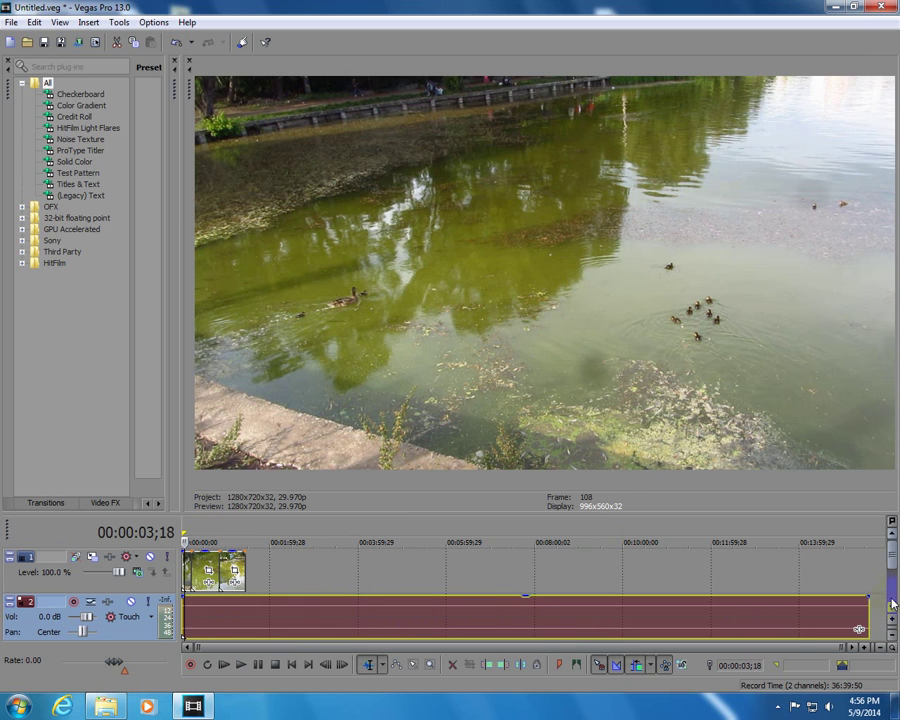
pyautogui.scroll(8, 225, 617)
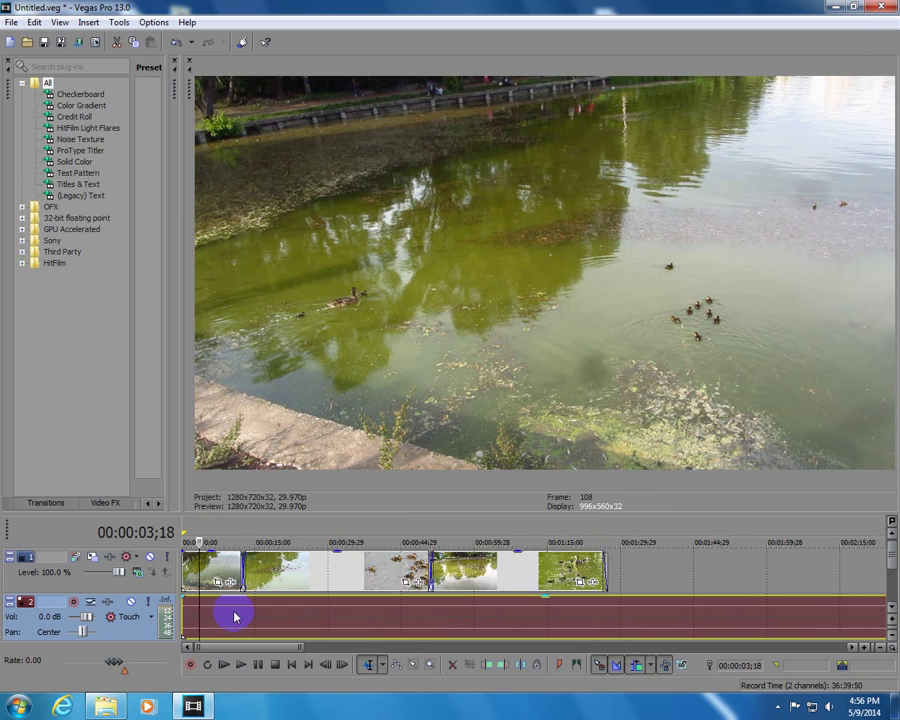
pyautogui.scroll(2, 251, 604)
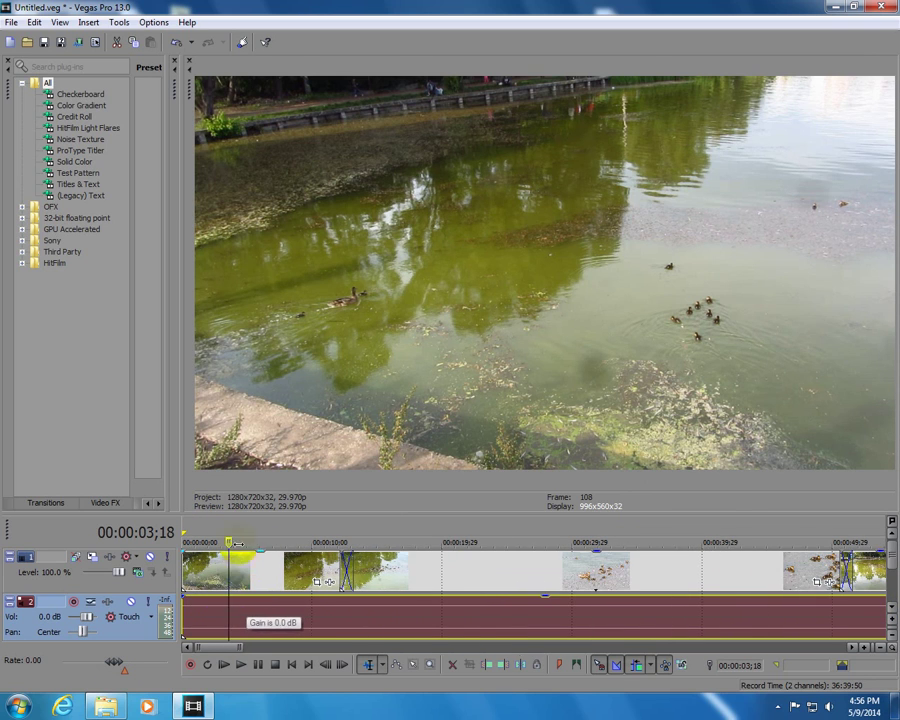
pyautogui.click(241, 667)
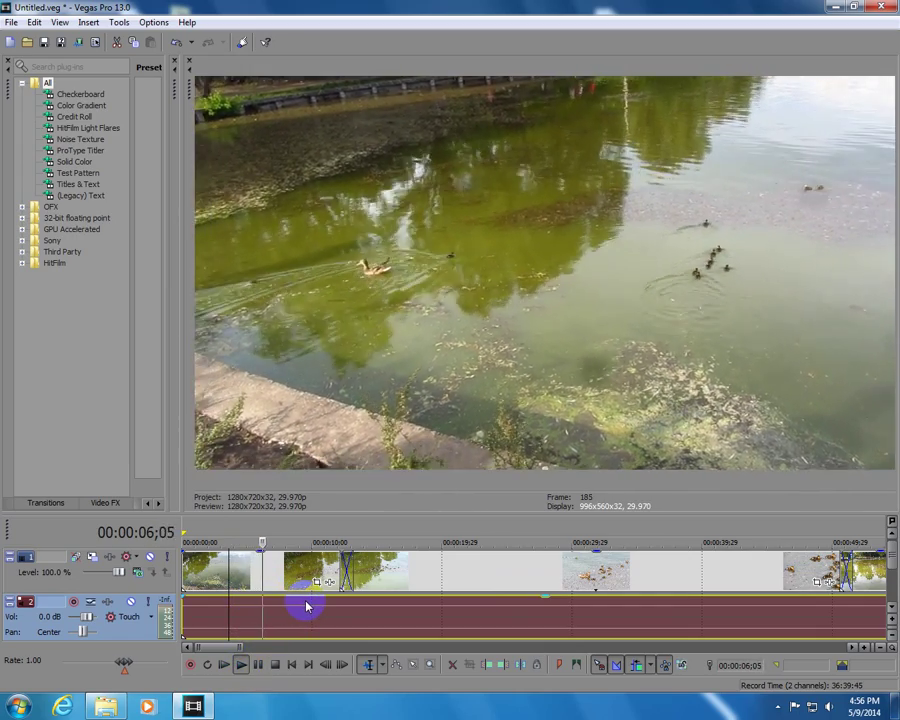
pyautogui.press('space')
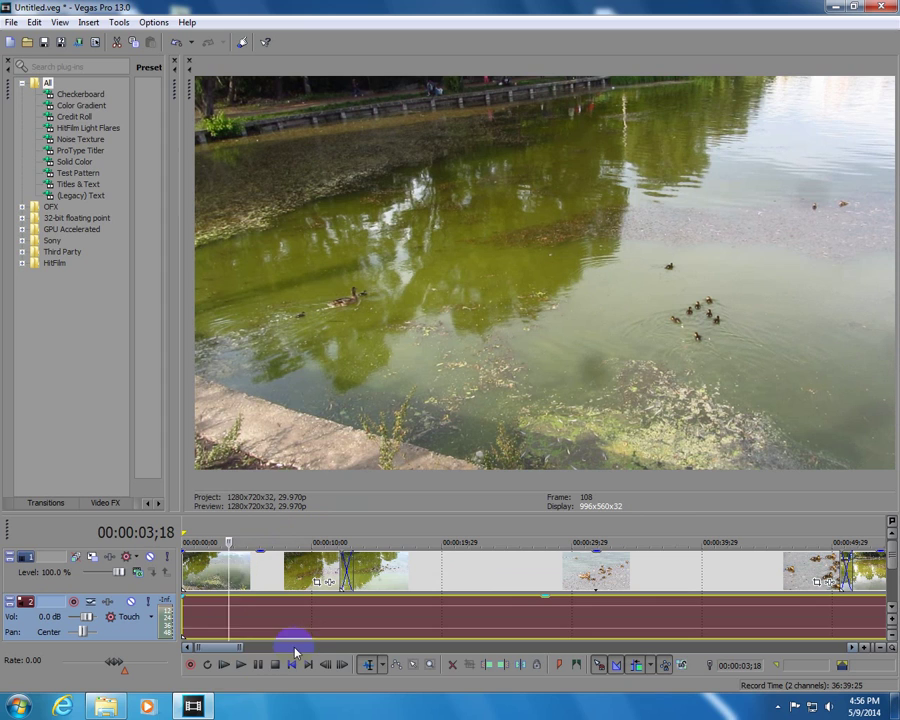
# - Undo adding the Cartoon_Hoedown.mp3 audio track
pyautogui.click(244, 226)
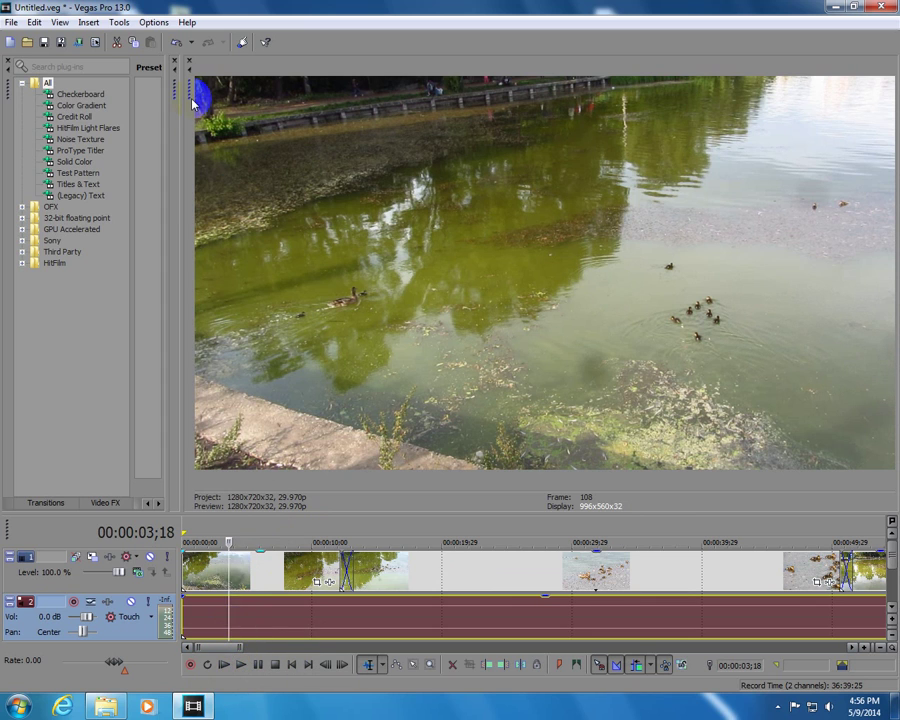
pyautogui.scroll(-3, 327, 615)
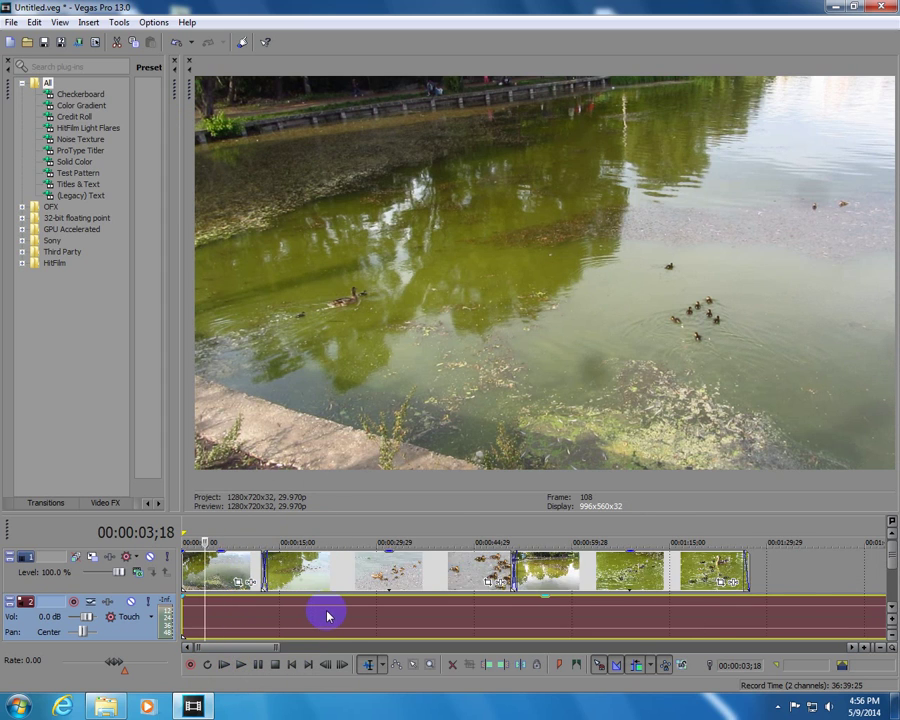
pyautogui.scroll(-3, 327, 615)
pyautogui.scroll(6, 320, 615)
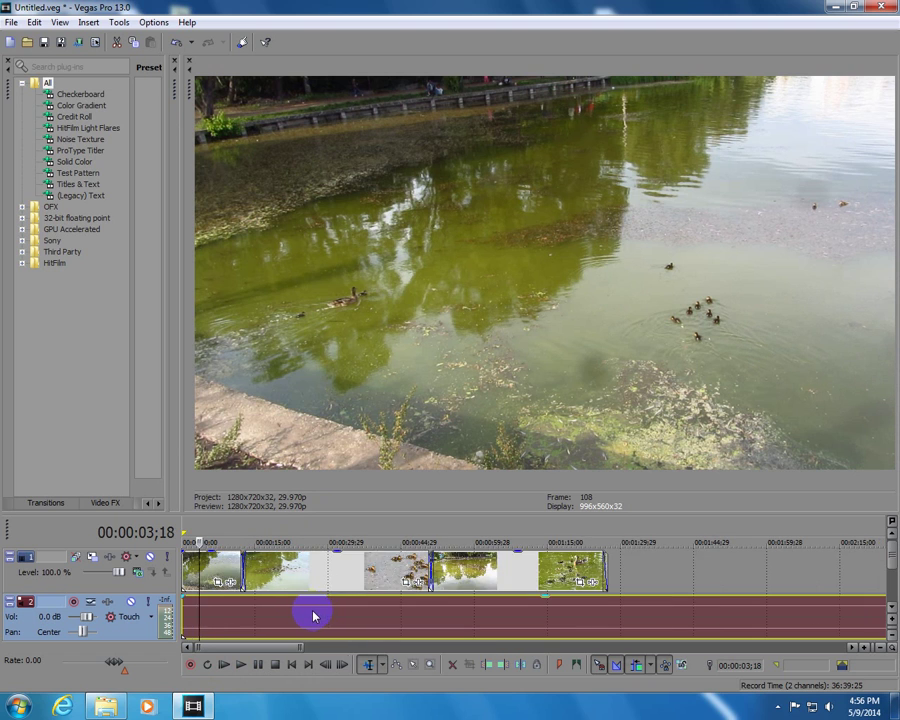
pyautogui.click(177, 42)
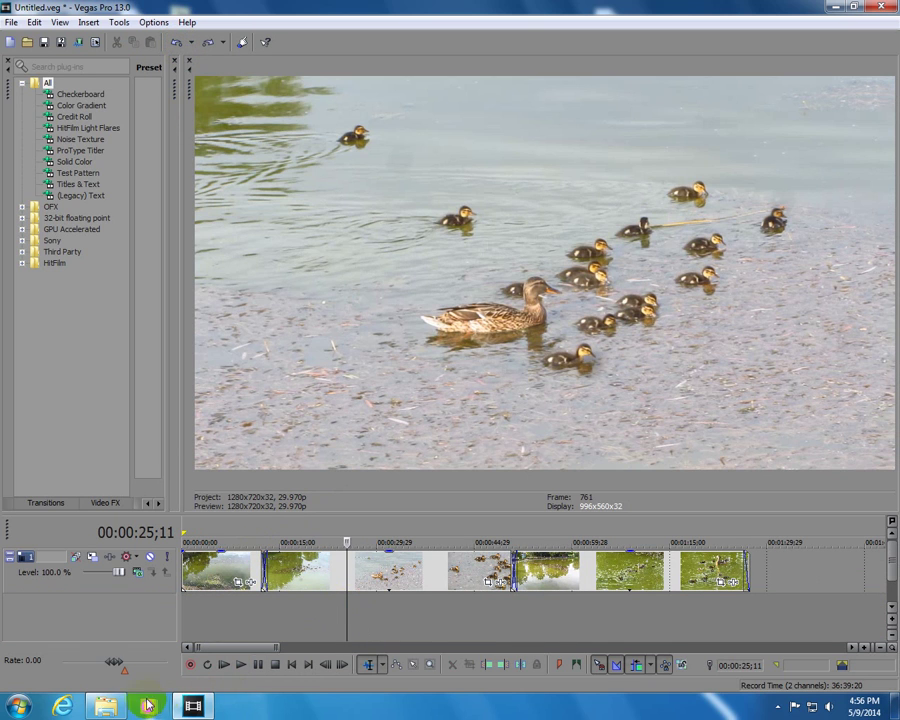
# - Play Cartoon_Hoedown.mp3 from Downloads in Winamp at 50% volume, then stop it
pyautogui.click(105, 706)
pyautogui.click(597, 262)
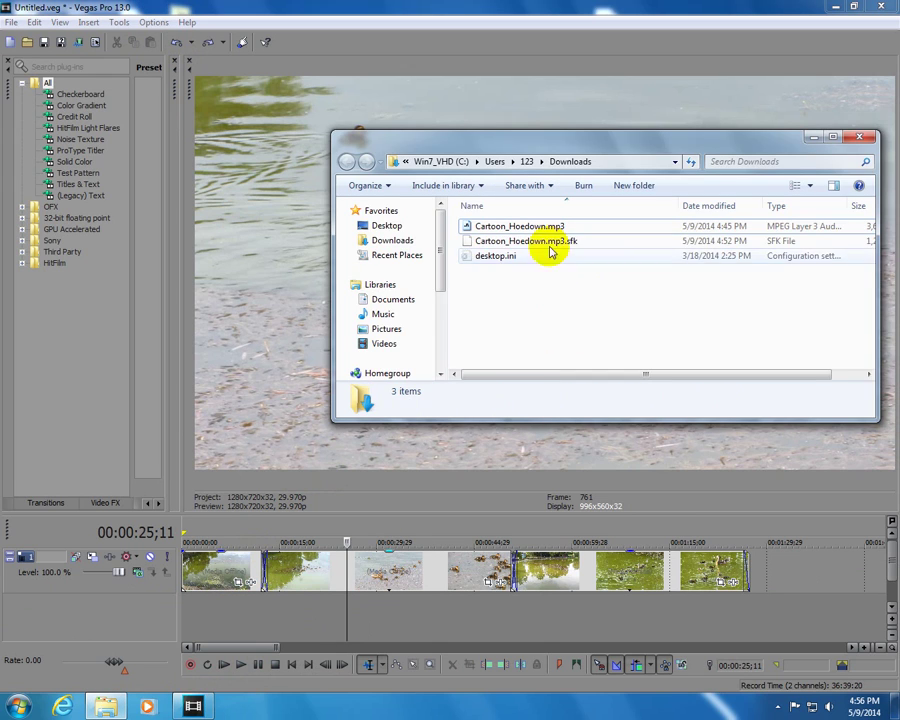
pyautogui.doubleClick(543, 229)
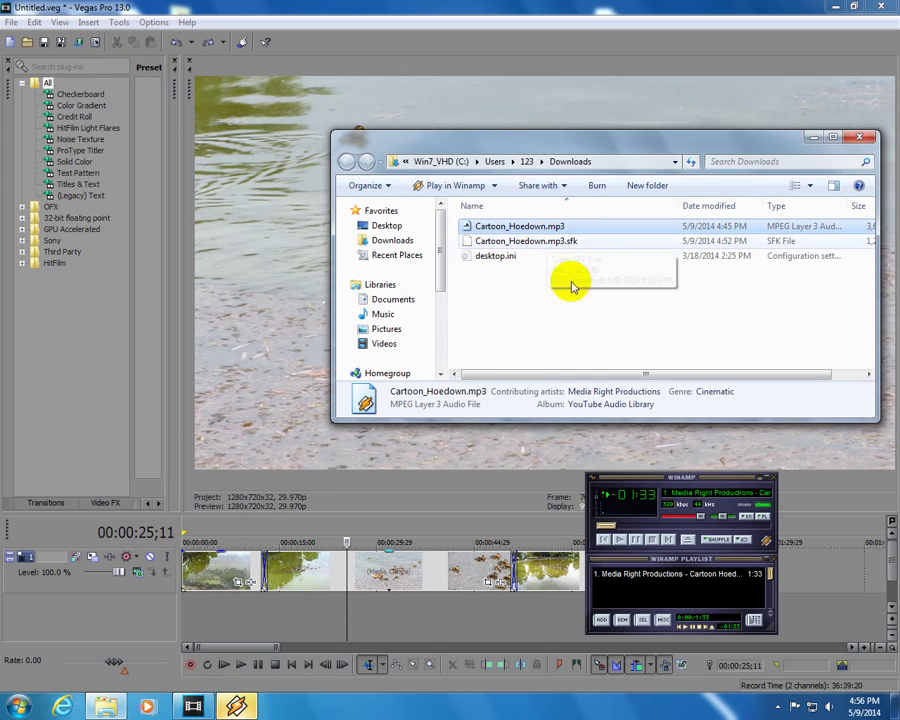
pyautogui.moveTo(686, 517)
pyautogui.mouseDown()
pyautogui.moveTo(720, 519)
pyautogui.moveTo(687, 522)
pyautogui.mouseUp()
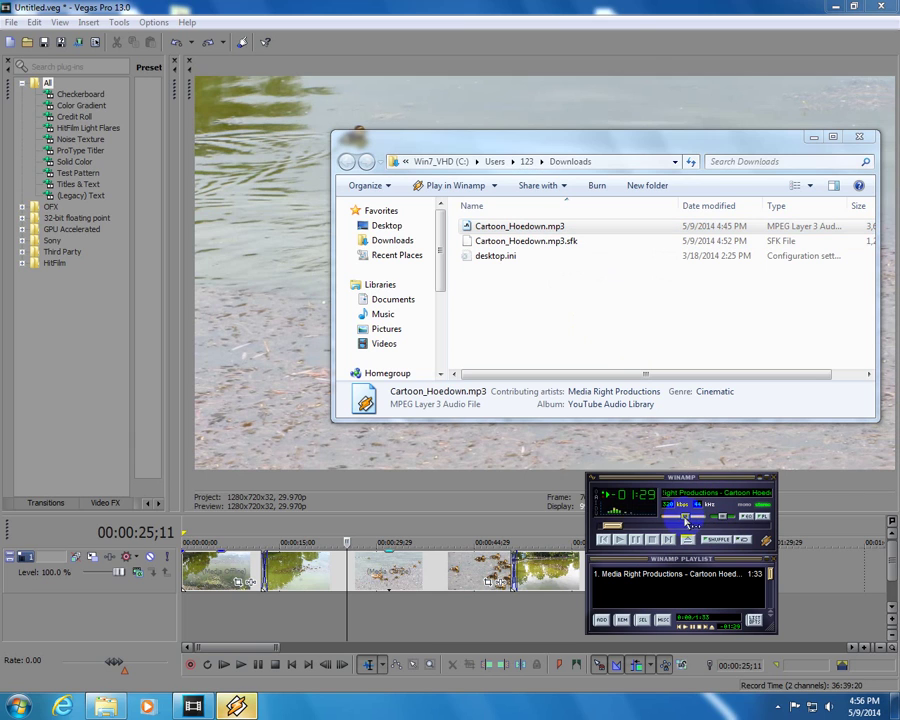
pyautogui.click(686, 520)
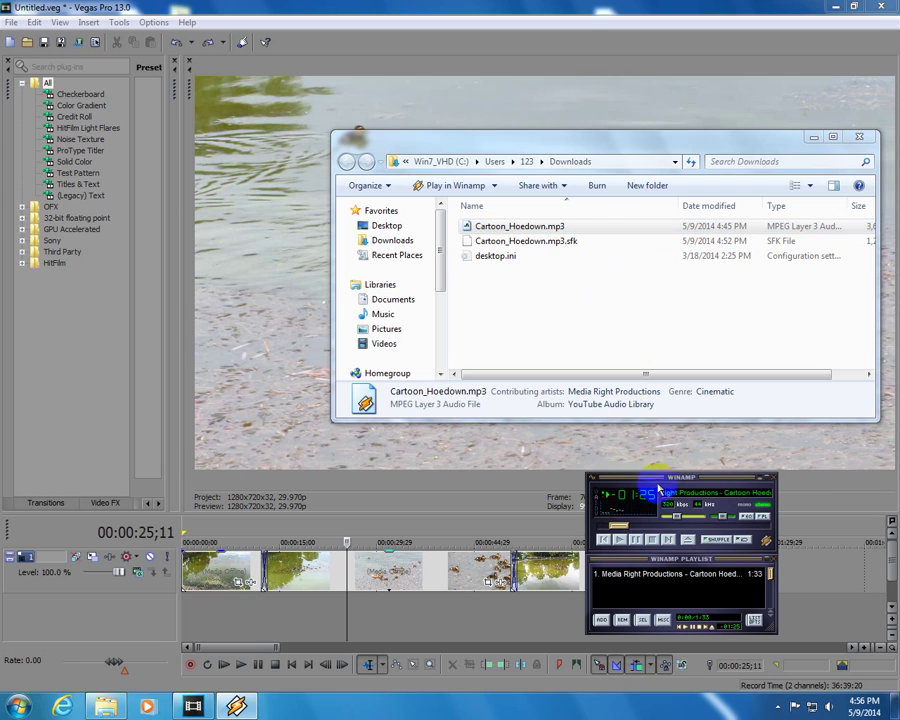
pyautogui.click(652, 540)
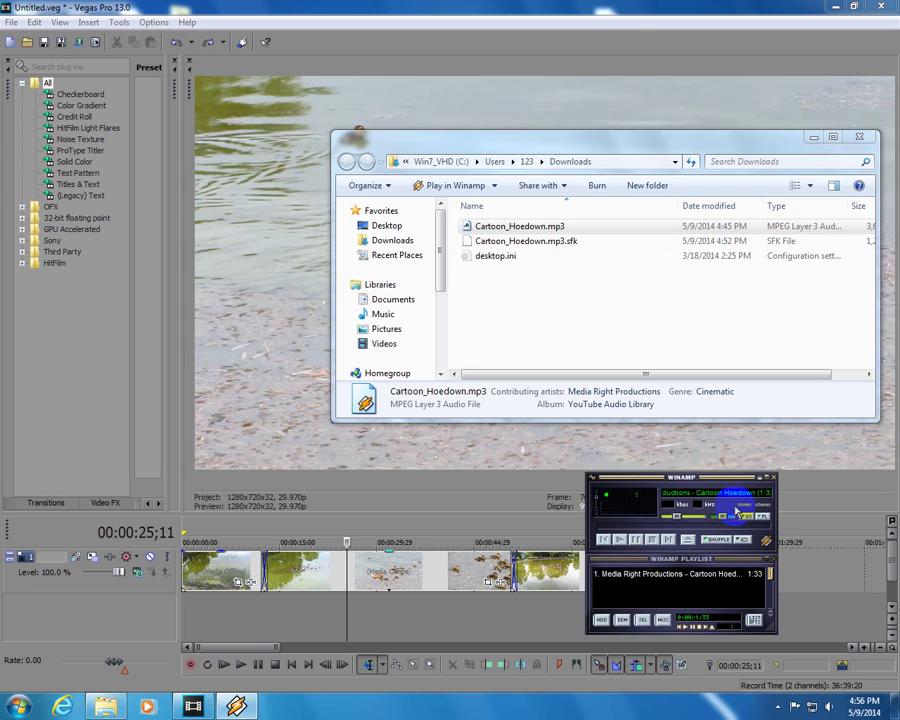
# - Choose Nullsoft Disk Writer v2.14 under Plug-ins > Output in Winamp Preferences
pyautogui.rightClick(729, 508)
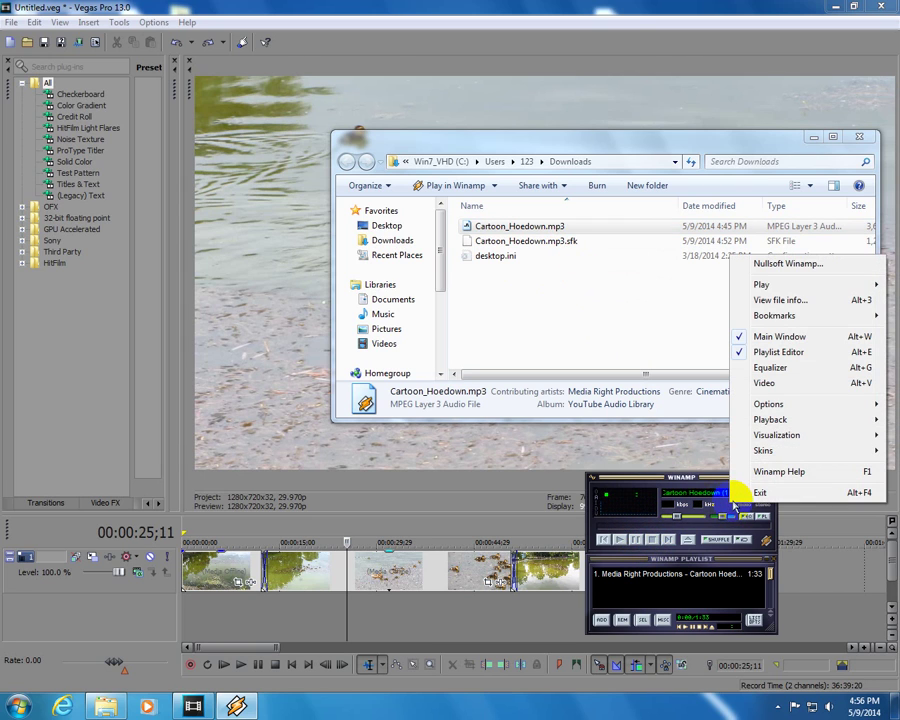
pyautogui.moveTo(786, 406)
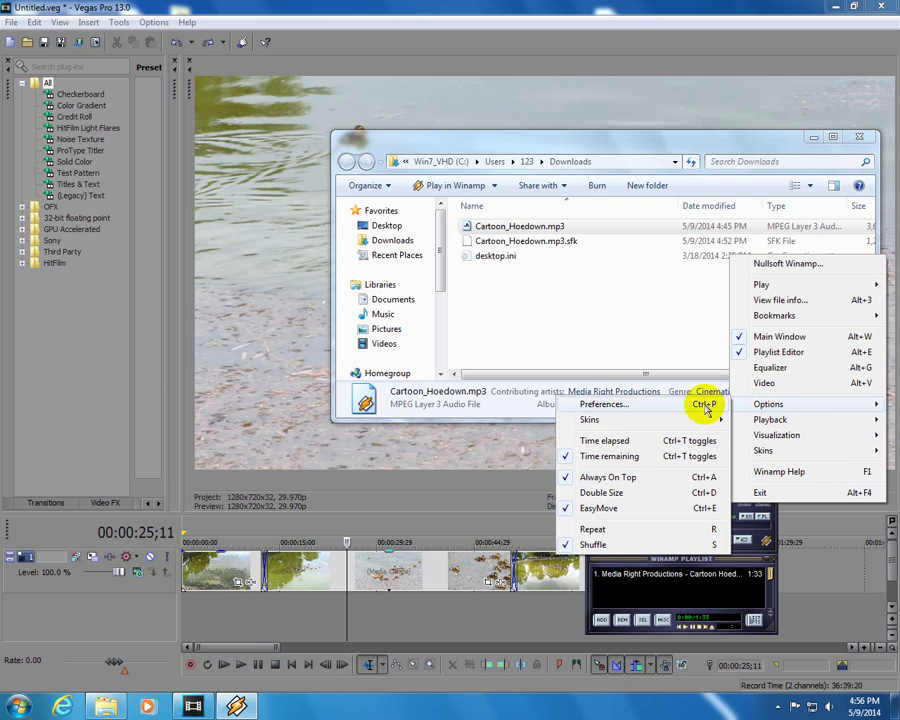
pyautogui.click(655, 405)
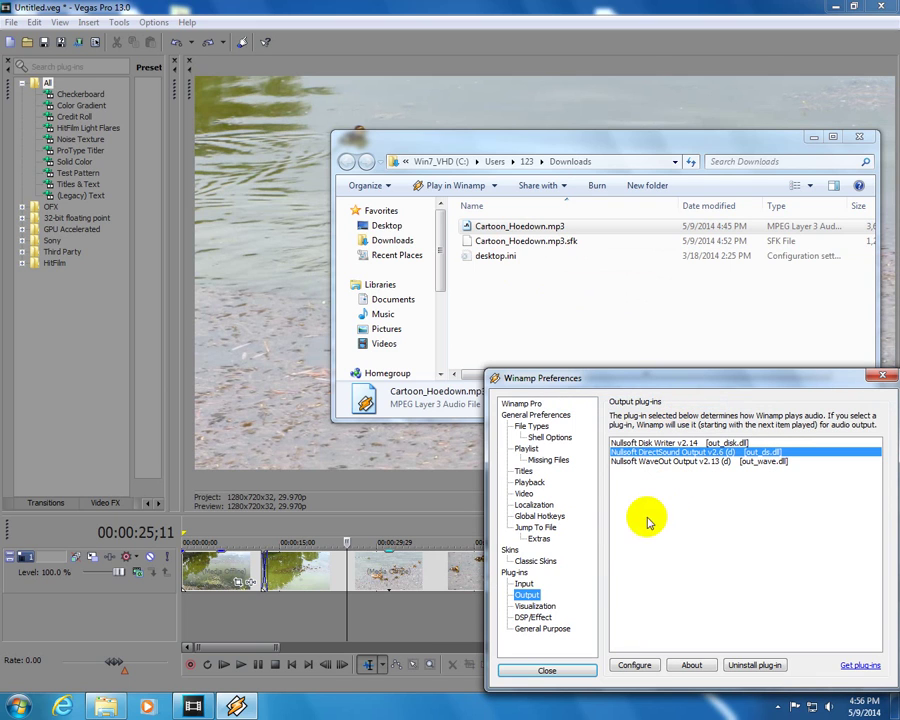
pyautogui.click(512, 576)
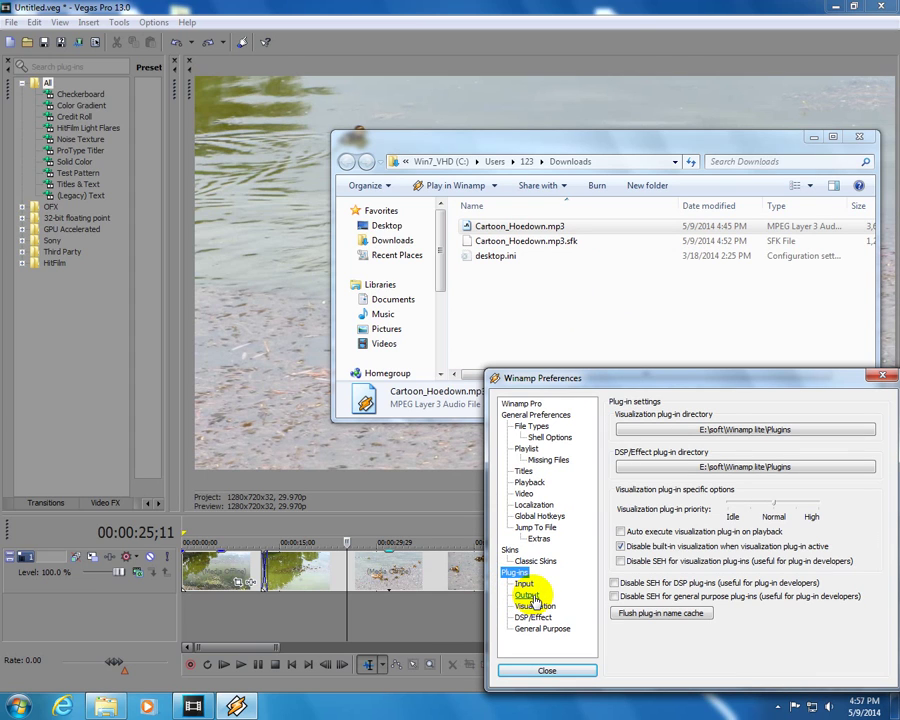
pyautogui.click(527, 595)
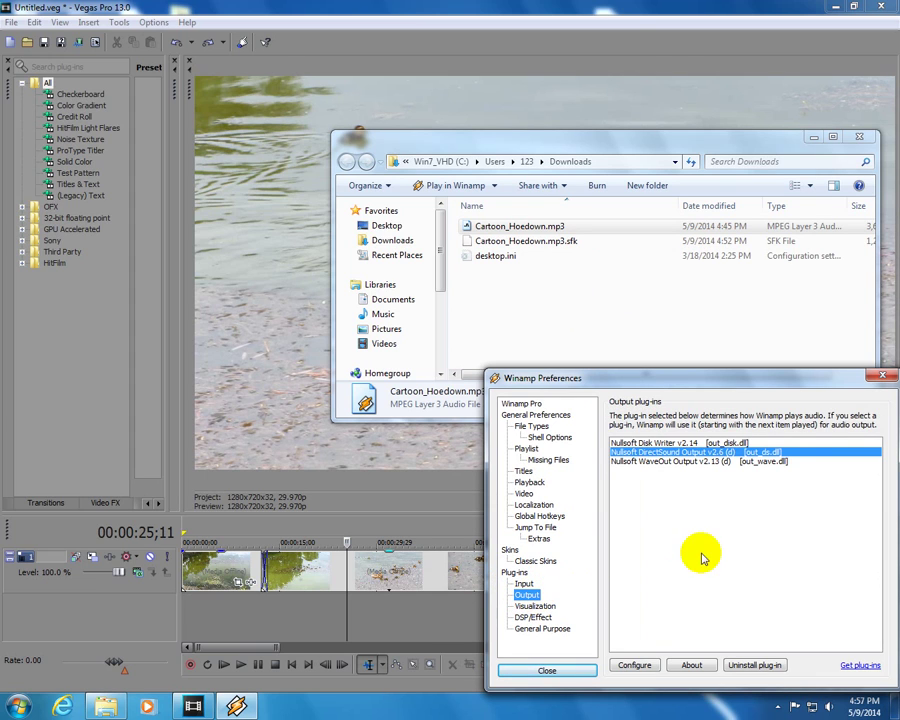
pyautogui.click(625, 442)
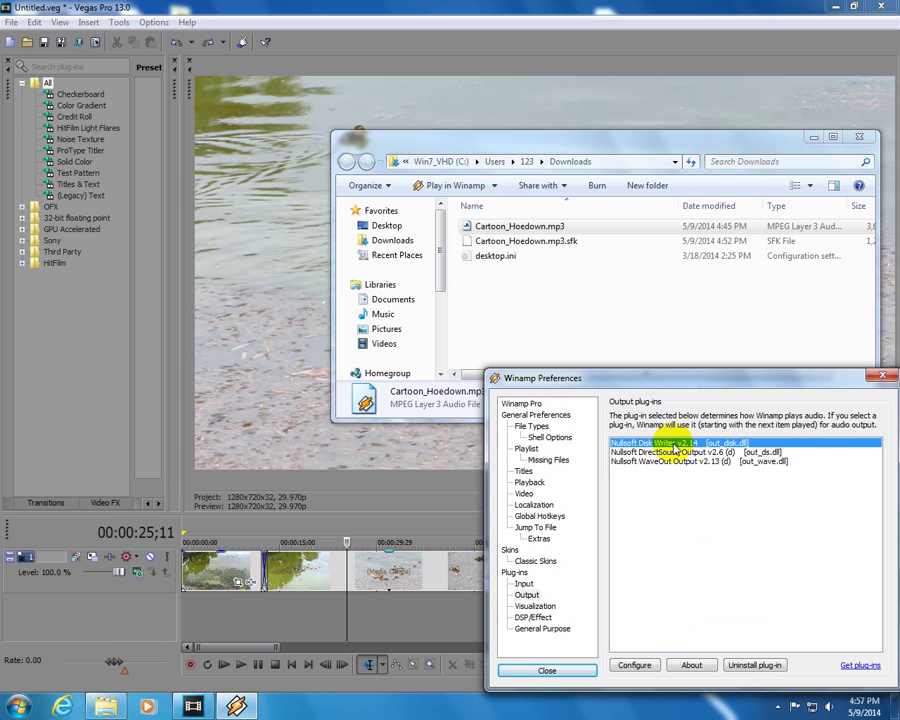
# - Enable Output to source directory, Display save as dialog, and Convert to format in Disk Writer
pyautogui.doubleClick(678, 449)
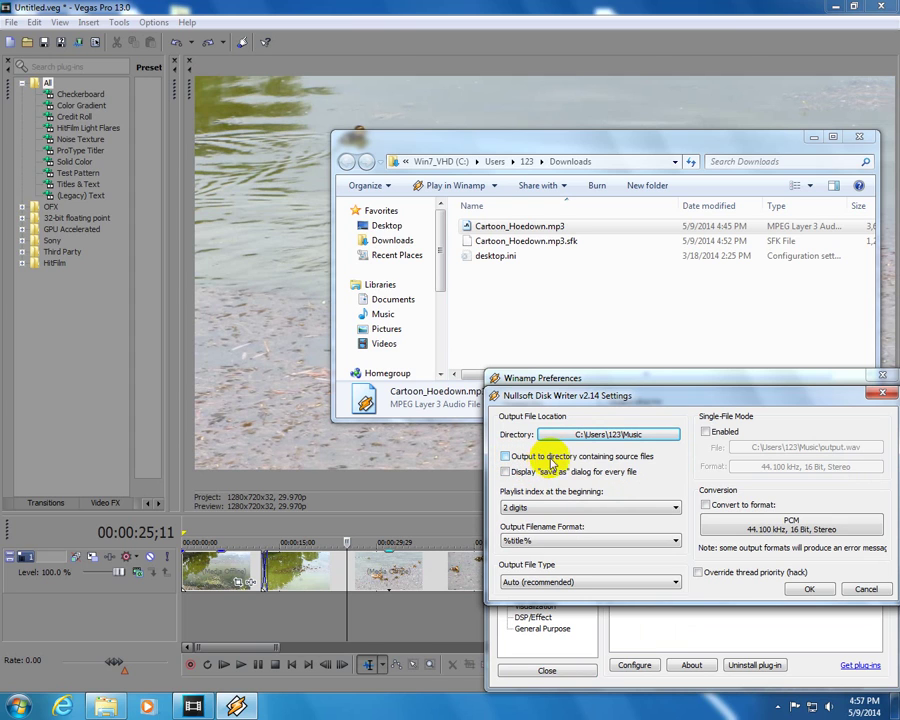
pyautogui.click(633, 457)
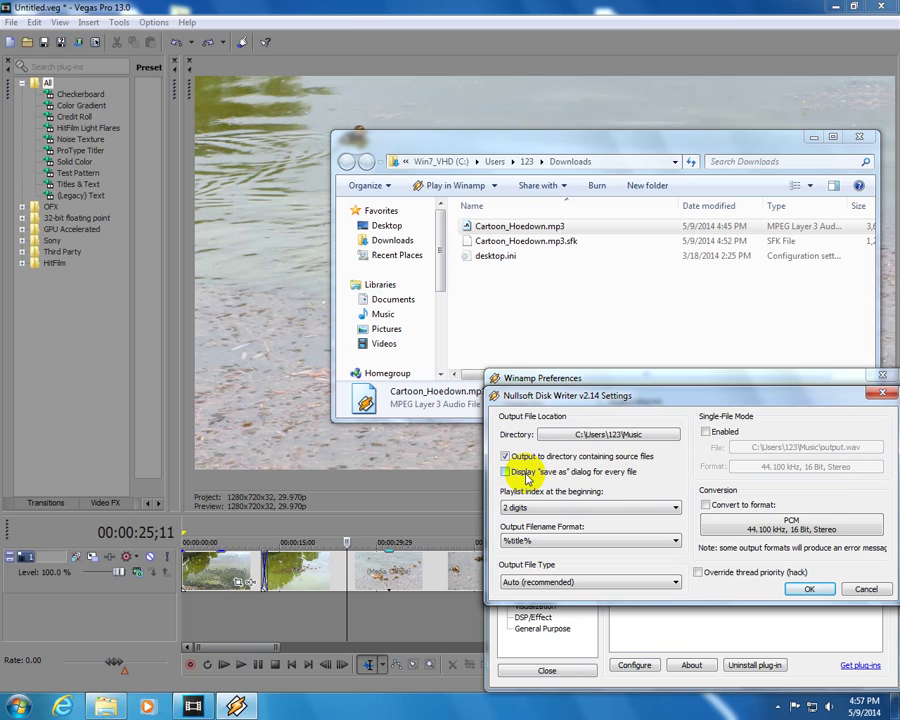
pyautogui.click(553, 474)
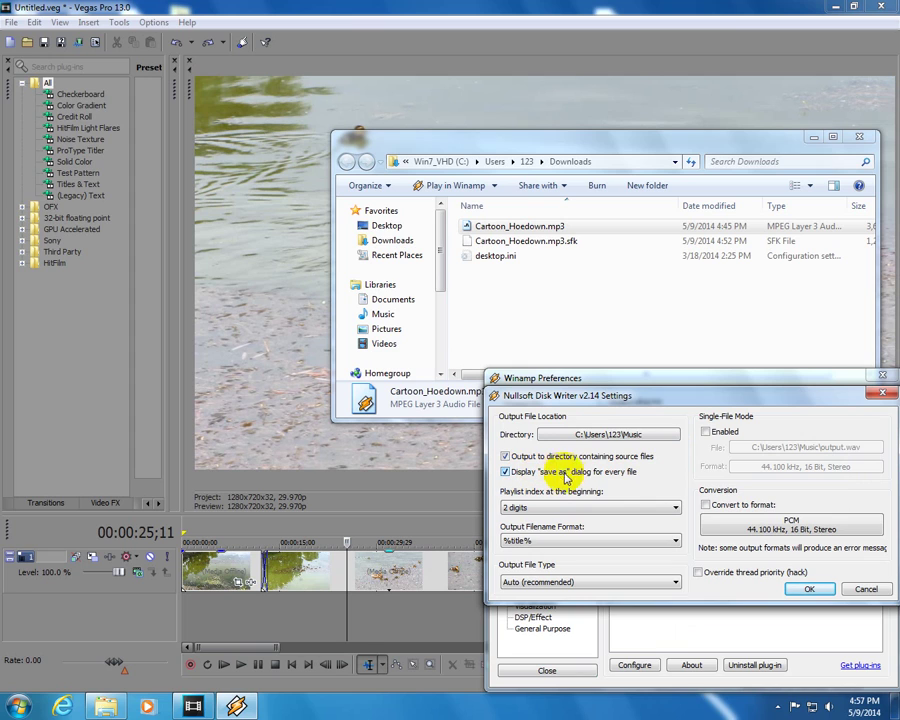
pyautogui.click(748, 507)
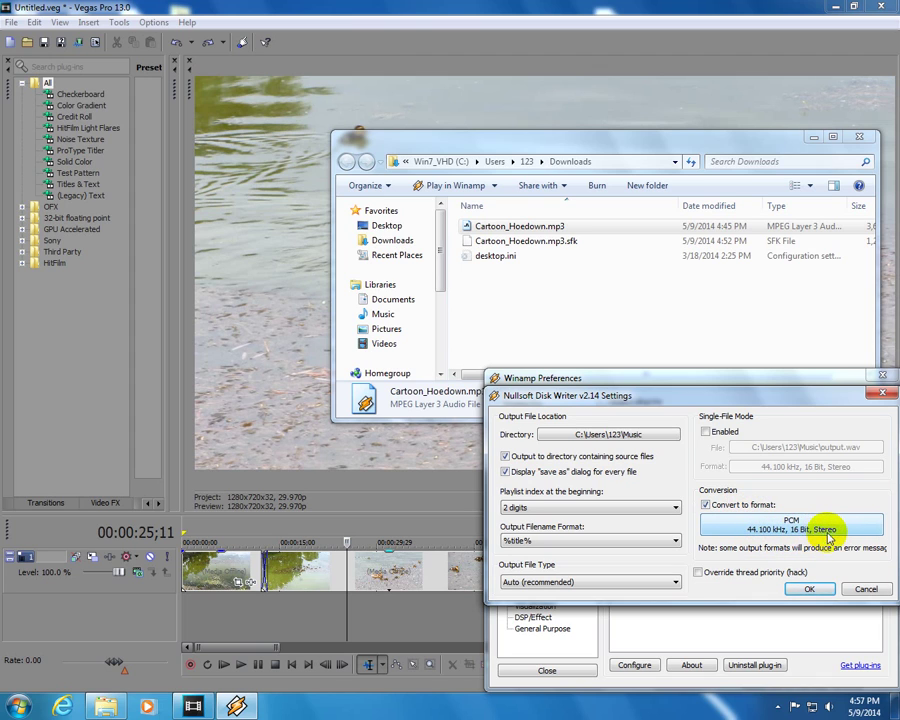
pyautogui.click(810, 590)
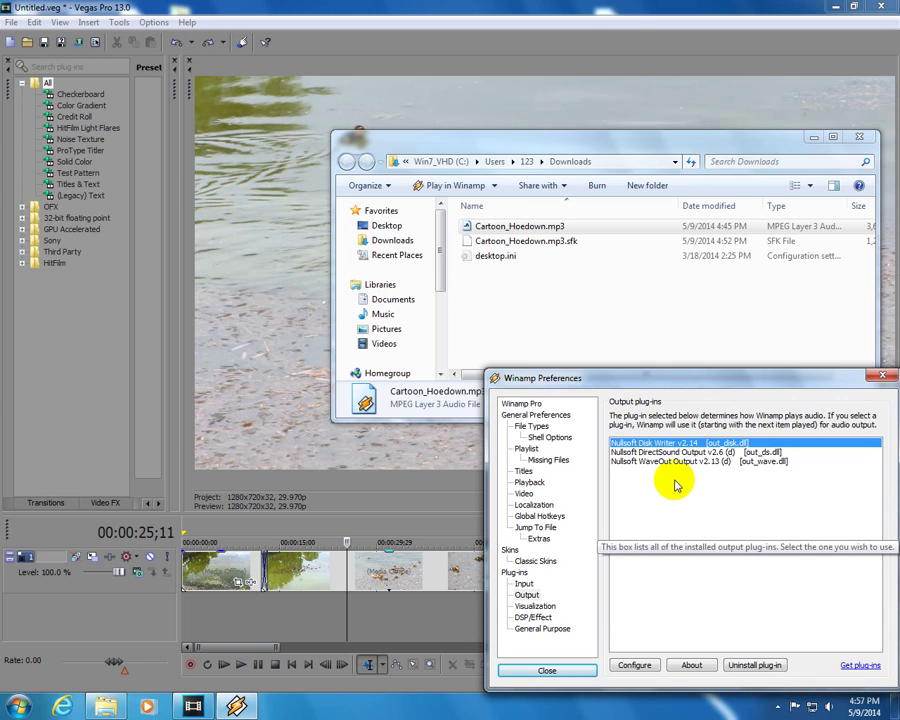
# - Play the song to write '01_Media Right Productions - Cartoon Hoedown.wav' into Downloads
pyautogui.click(552, 672)
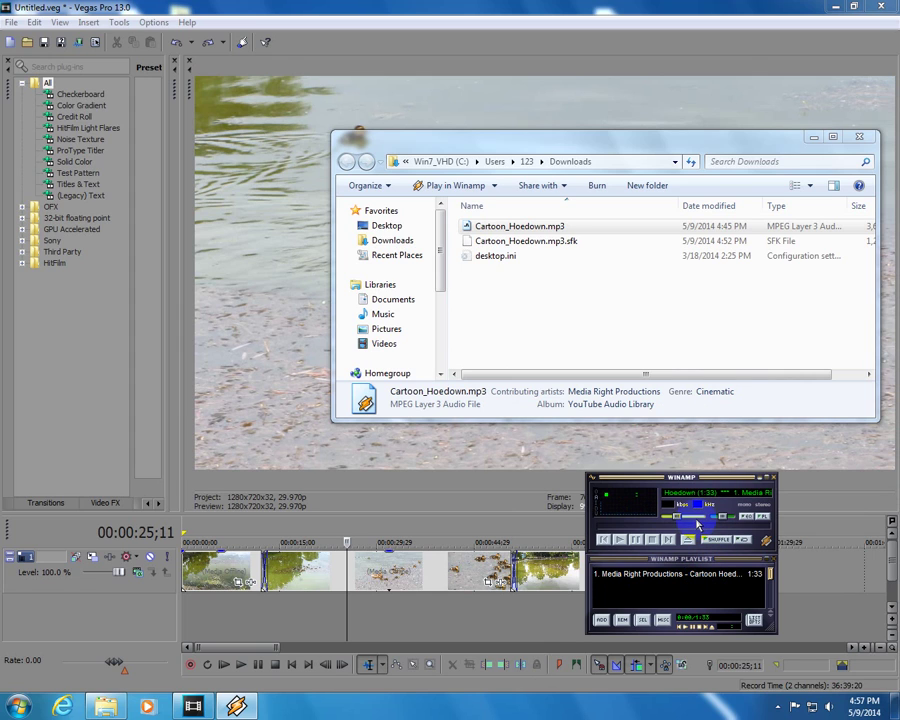
pyautogui.click(642, 541)
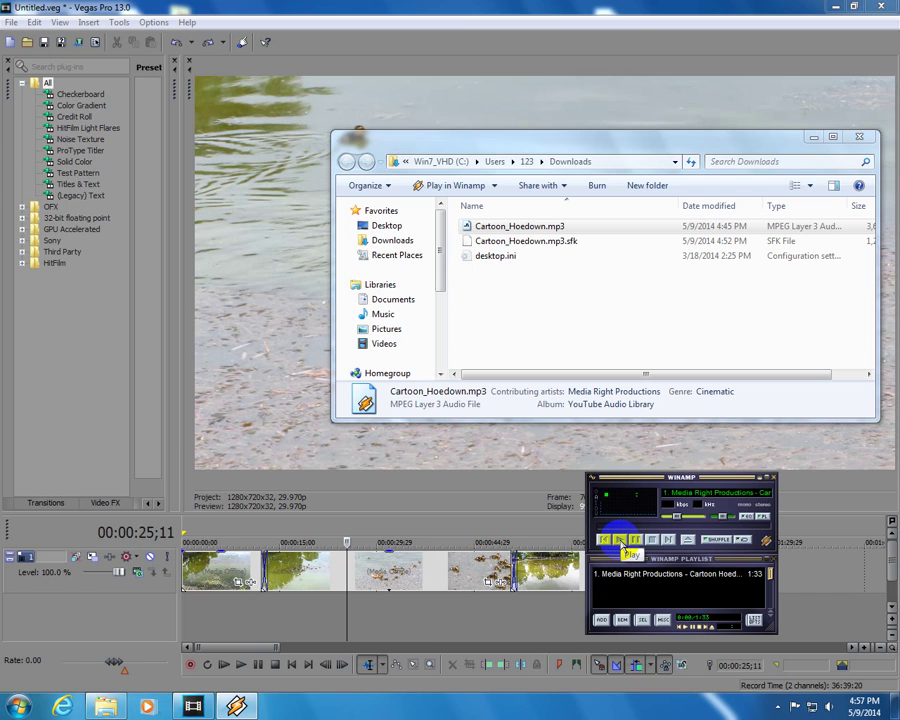
pyautogui.click(621, 541)
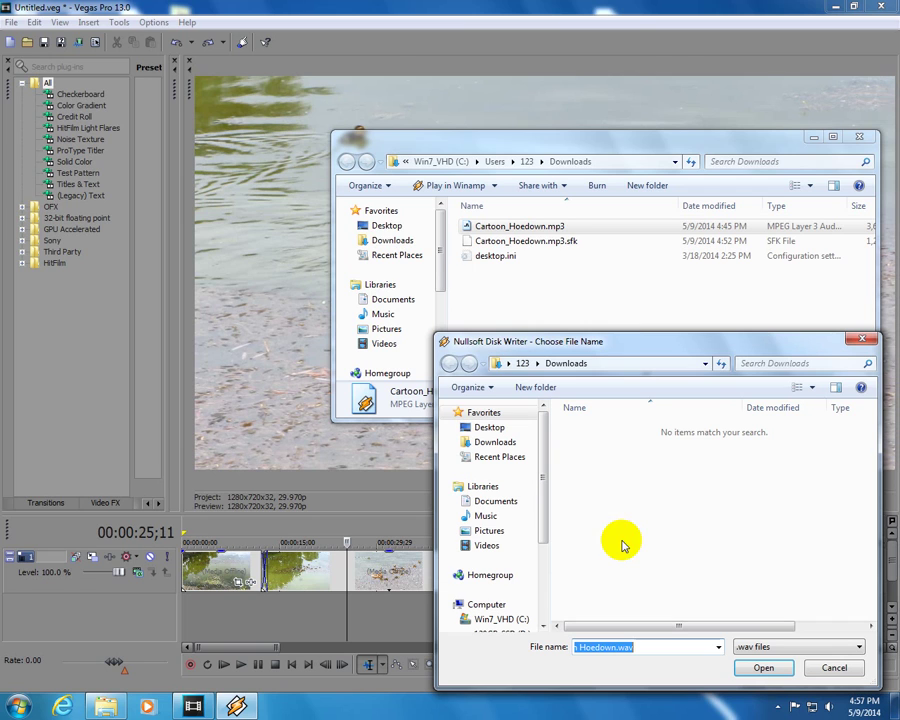
pyautogui.click(683, 647)
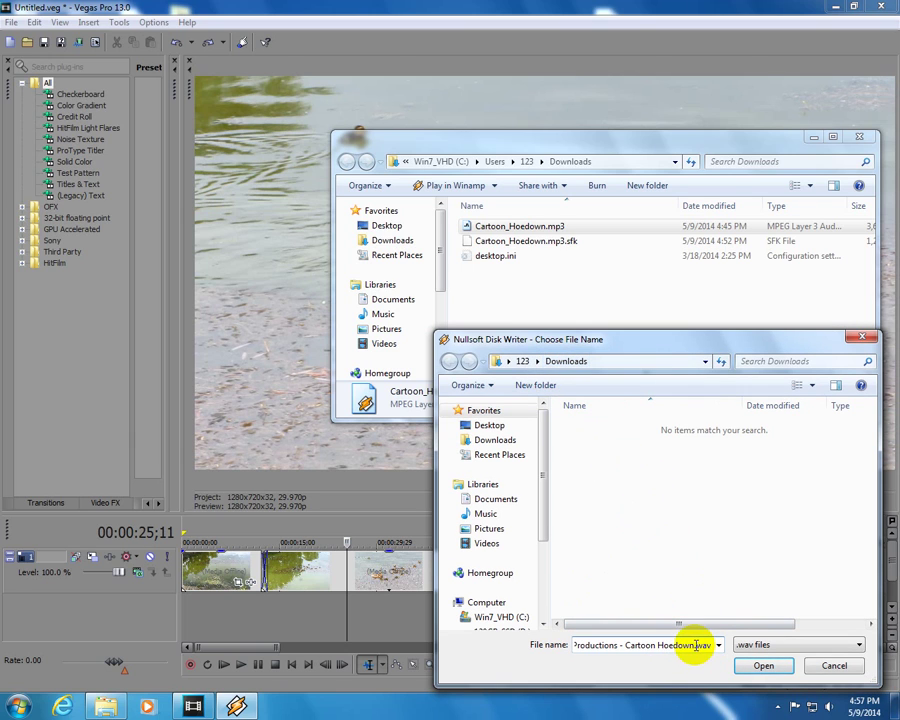
pyautogui.moveTo(697, 645); pyautogui.dragTo(716, 645)
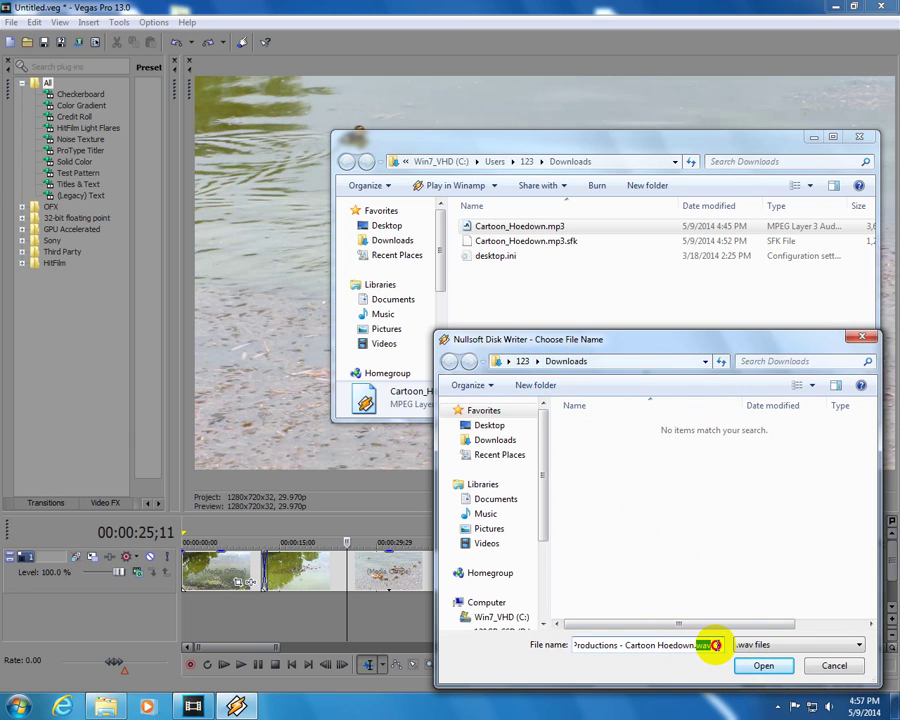
pyautogui.click(764, 666)
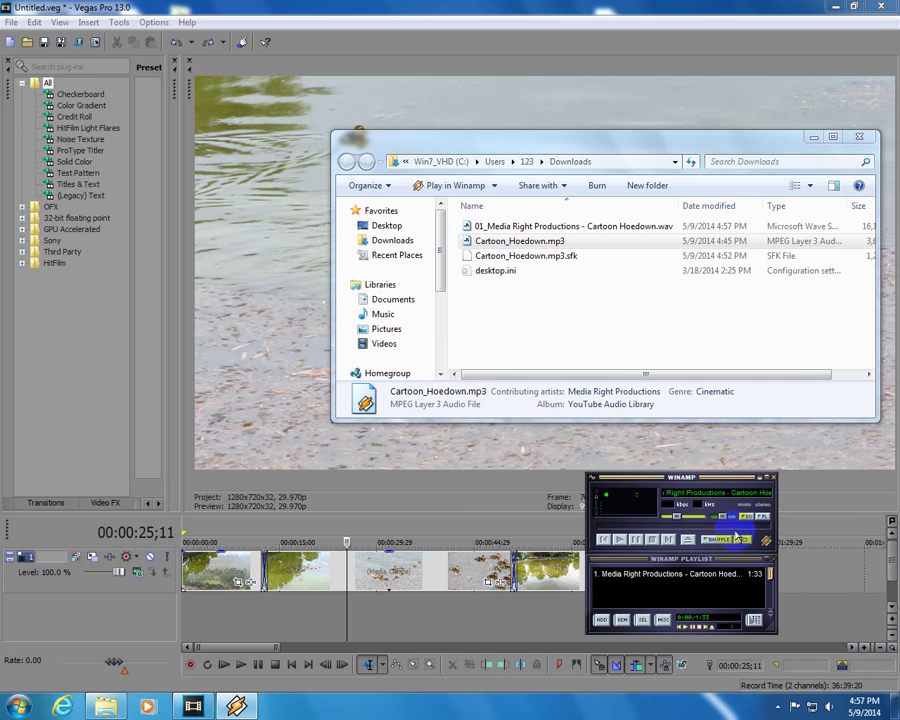
# - Set Winamp's output plug-in back to Nullsoft DirectSound Output and close Preferences
pyautogui.click(537, 246)
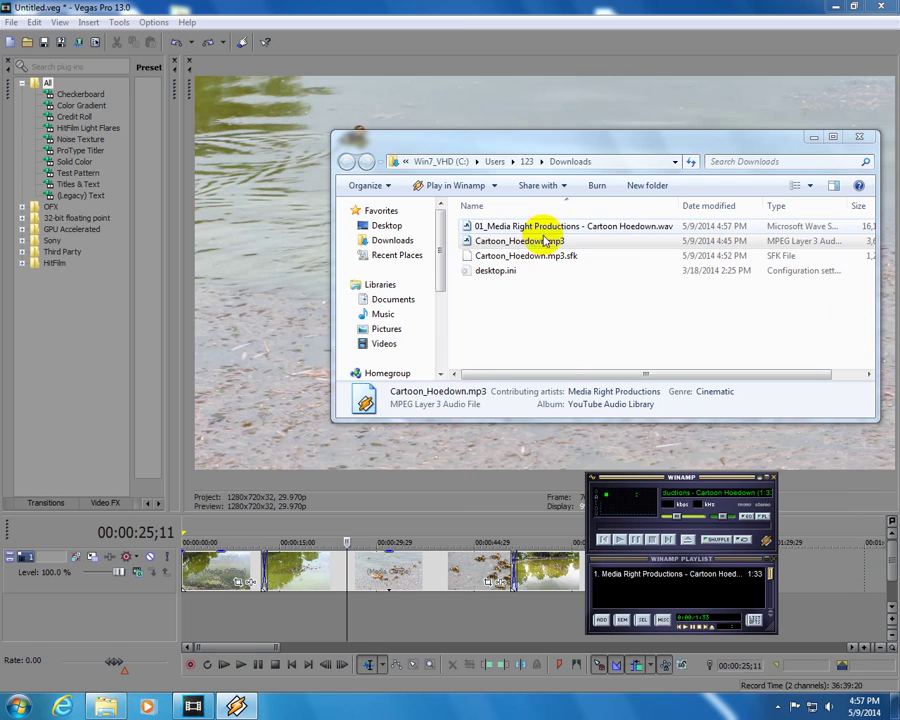
pyautogui.rightClick(720, 492)
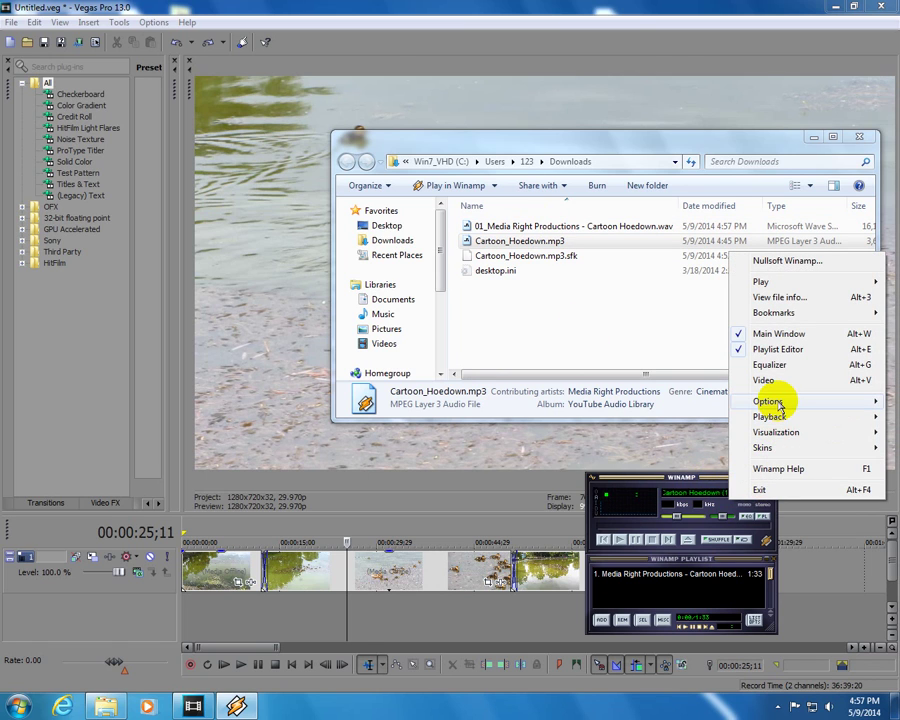
pyautogui.moveTo(828, 402)
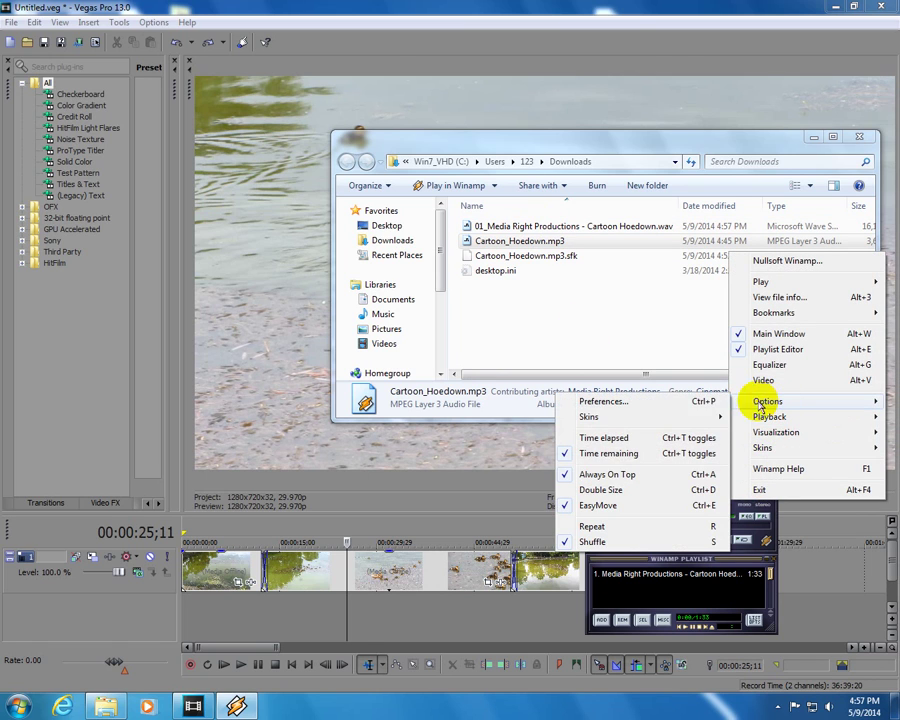
pyautogui.click(643, 404)
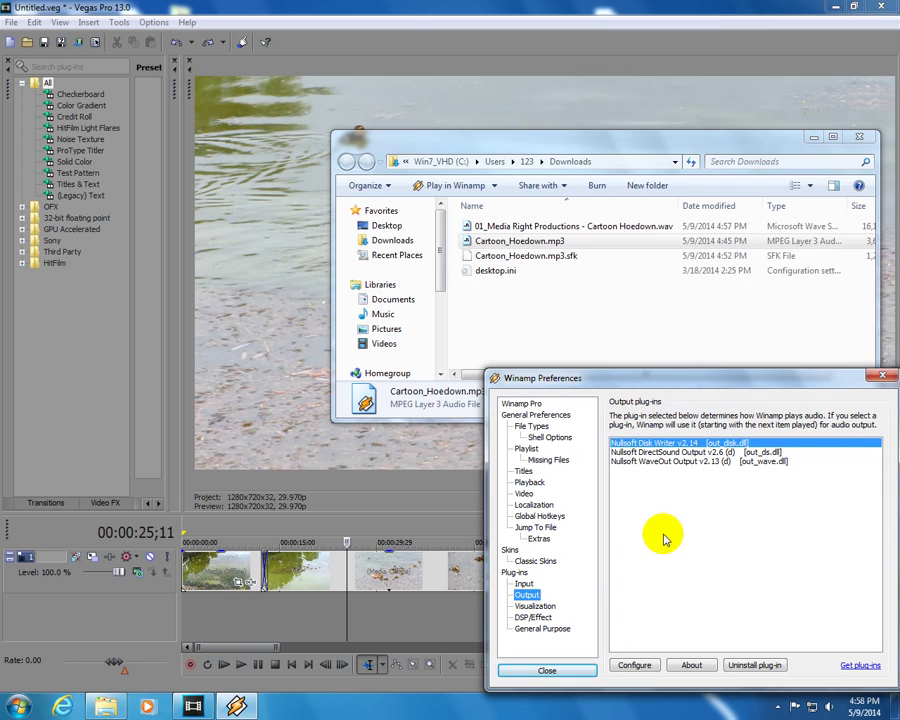
pyautogui.click(659, 452)
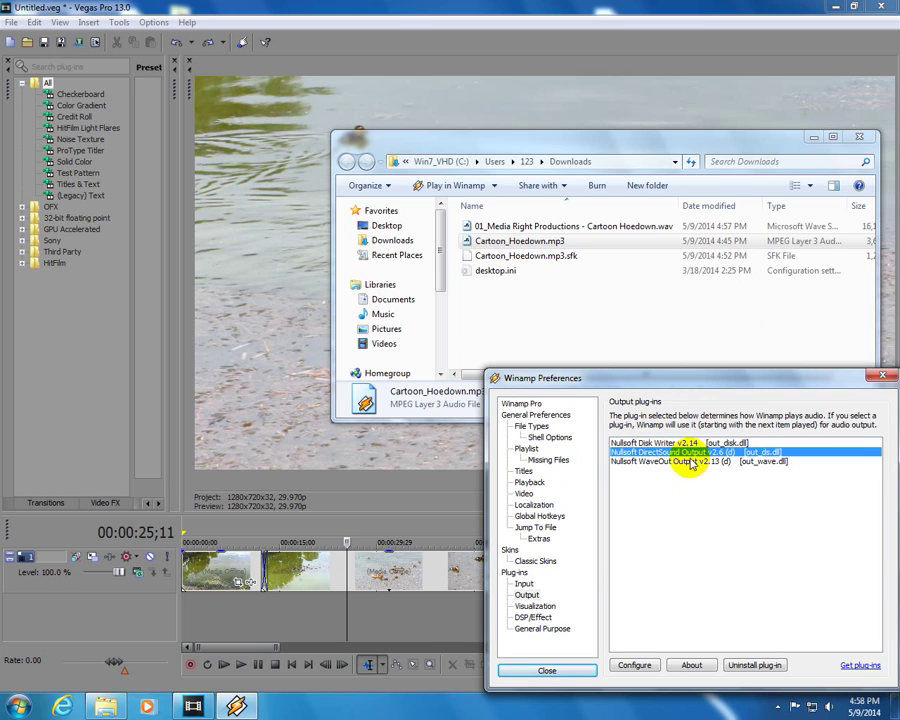
pyautogui.click(578, 674)
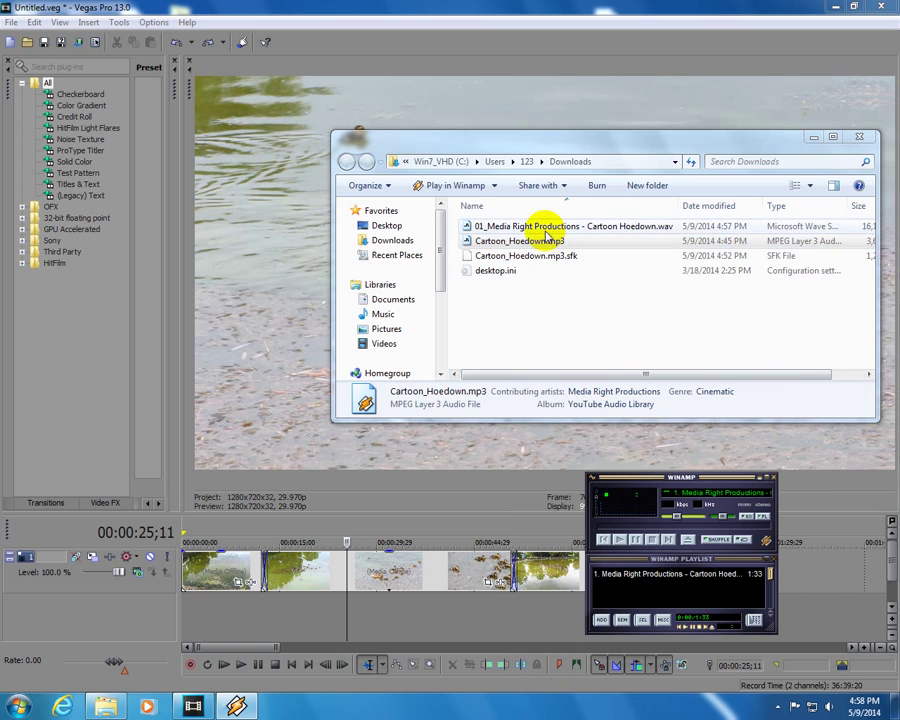
# - Drop the converted Cartoon Hoedown WAV onto the Vegas timeline as a new audio track
pyautogui.click(622, 227)
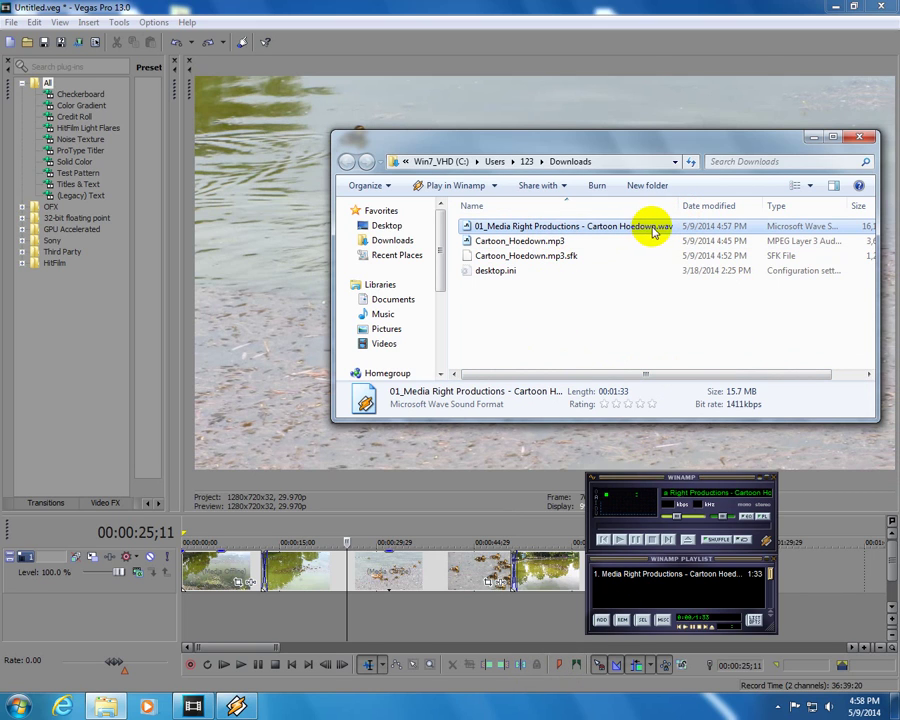
pyautogui.moveTo(517, 231); pyautogui.dragTo(322, 621)
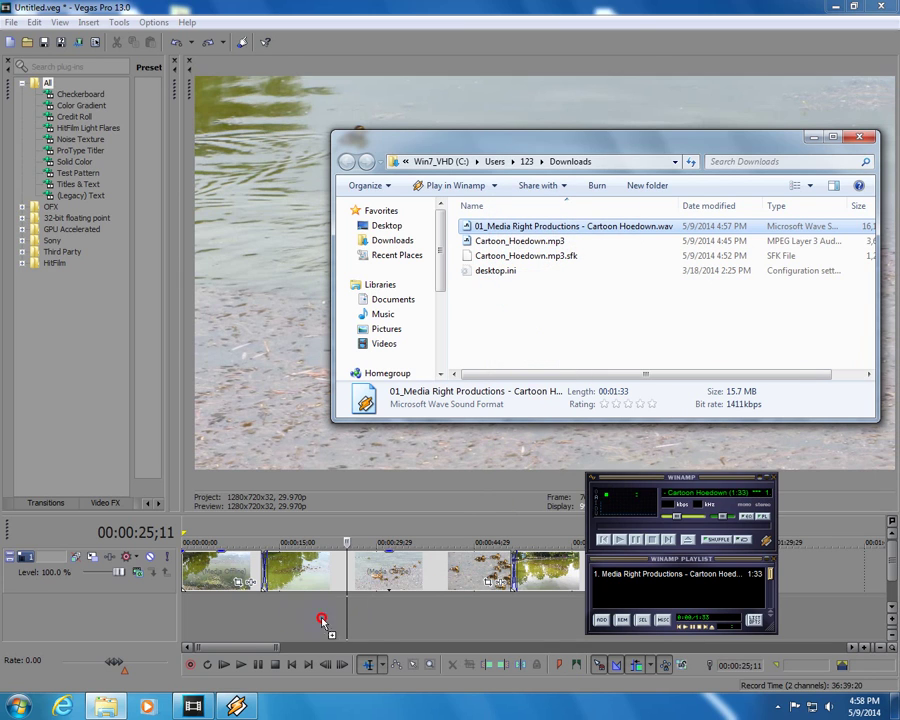
pyautogui.moveTo(183, 622); pyautogui.dragTo(184, 622)
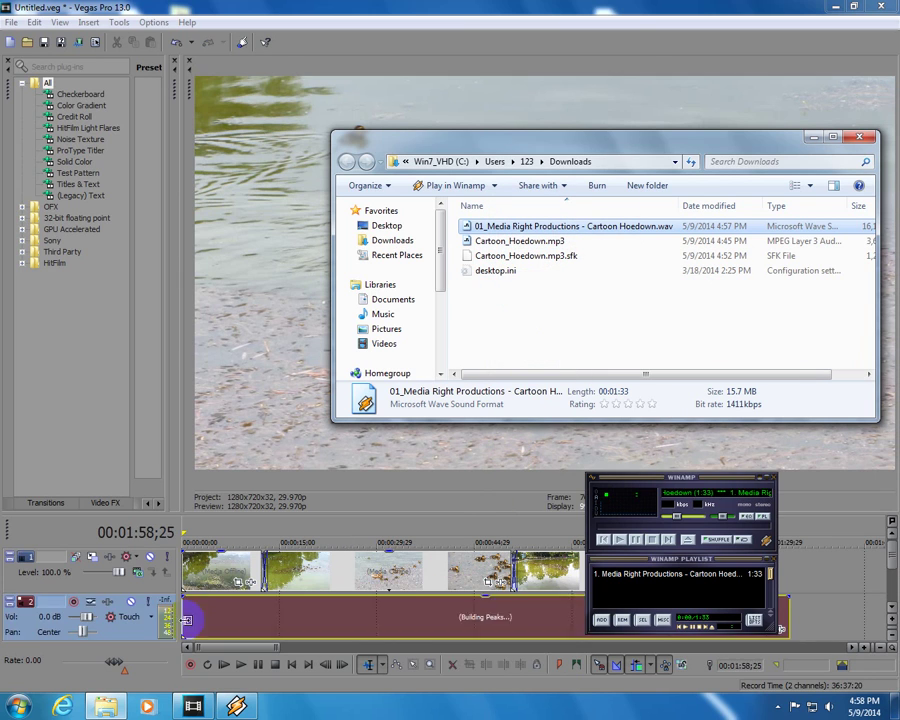
# - Close Winamp and preview the song with the duck video up to 00:00:44
pyautogui.click(762, 479)
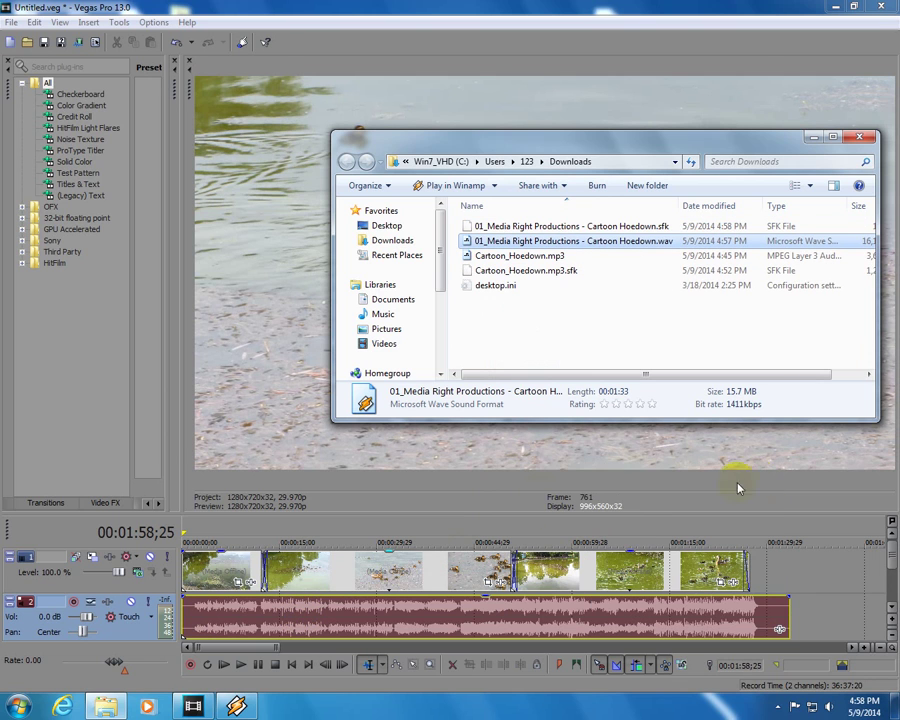
pyautogui.click(196, 530)
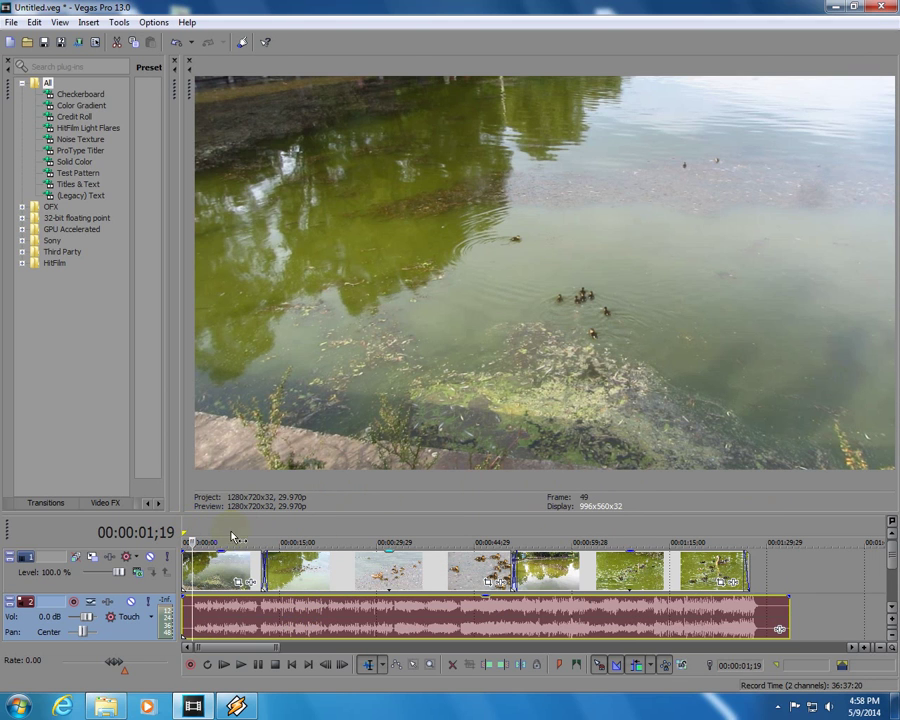
pyautogui.click(243, 667)
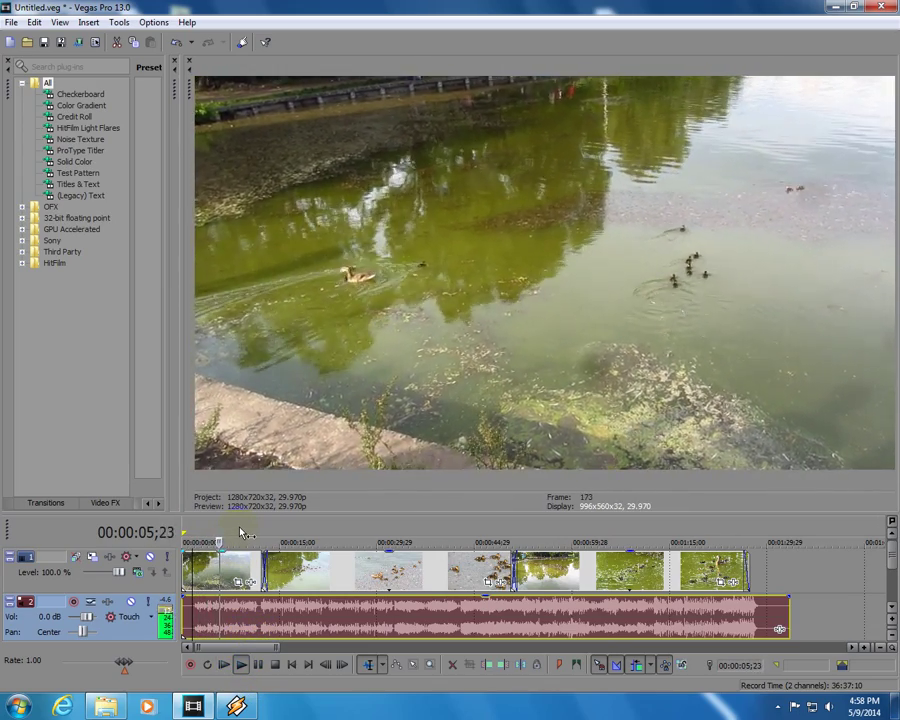
pyautogui.click(301, 533)
pyautogui.click(356, 533)
pyautogui.click(418, 533)
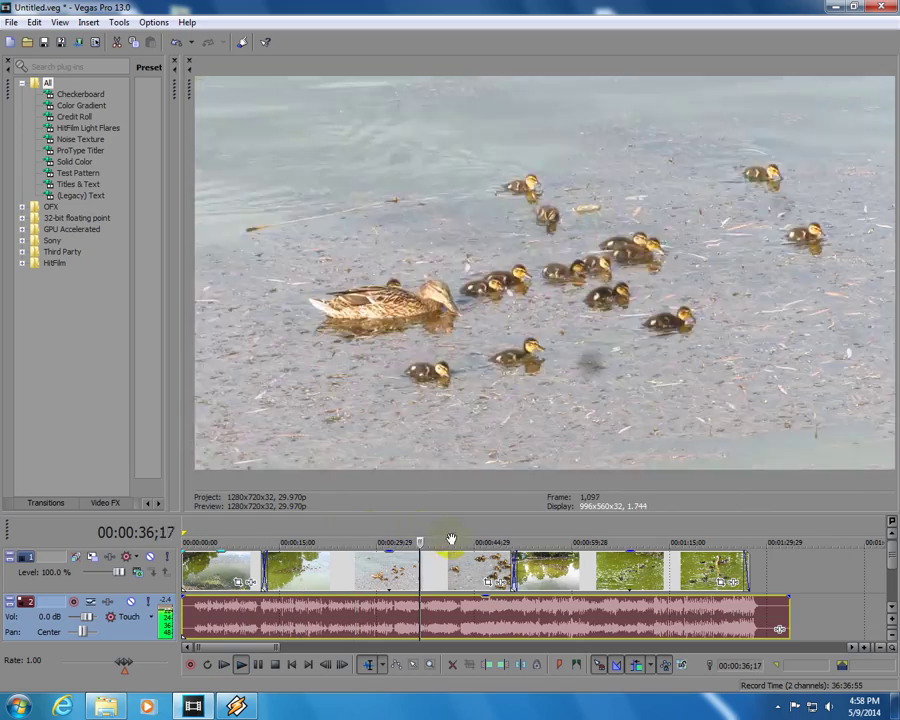
pyautogui.click(472, 541)
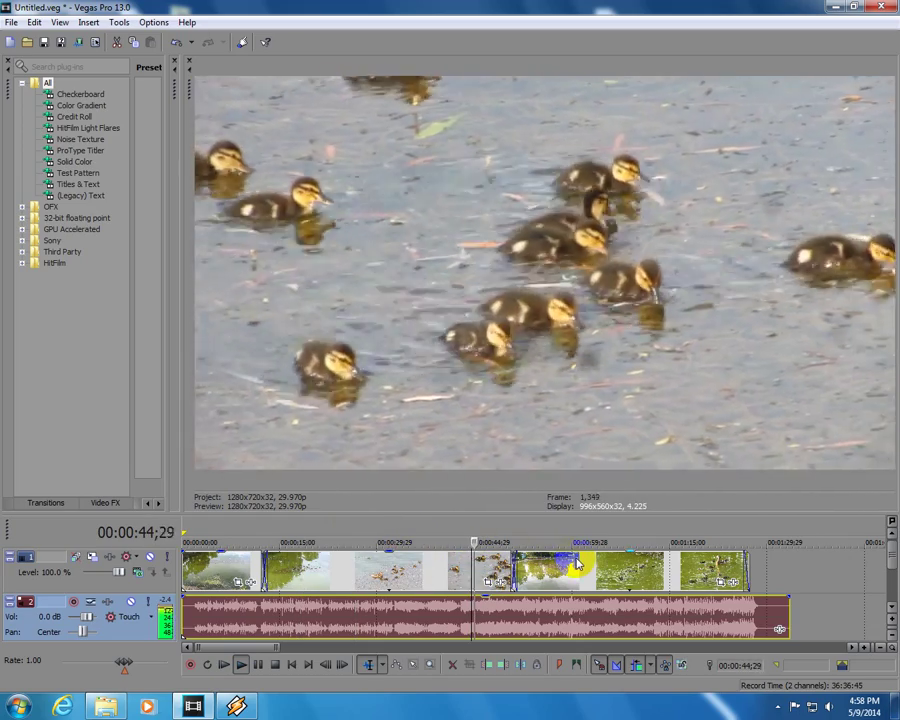
pyautogui.press('space')
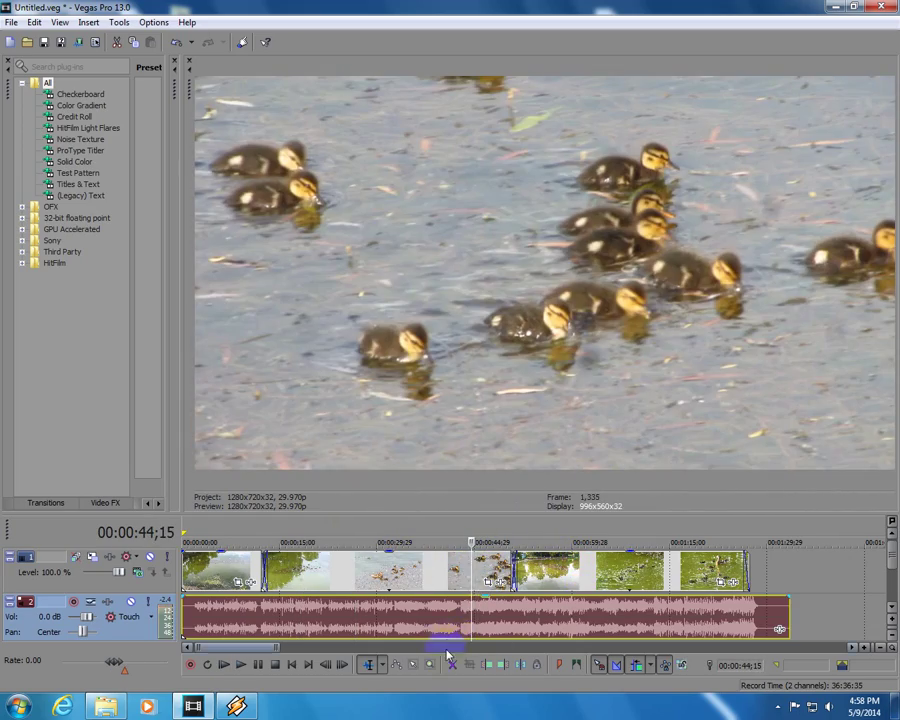